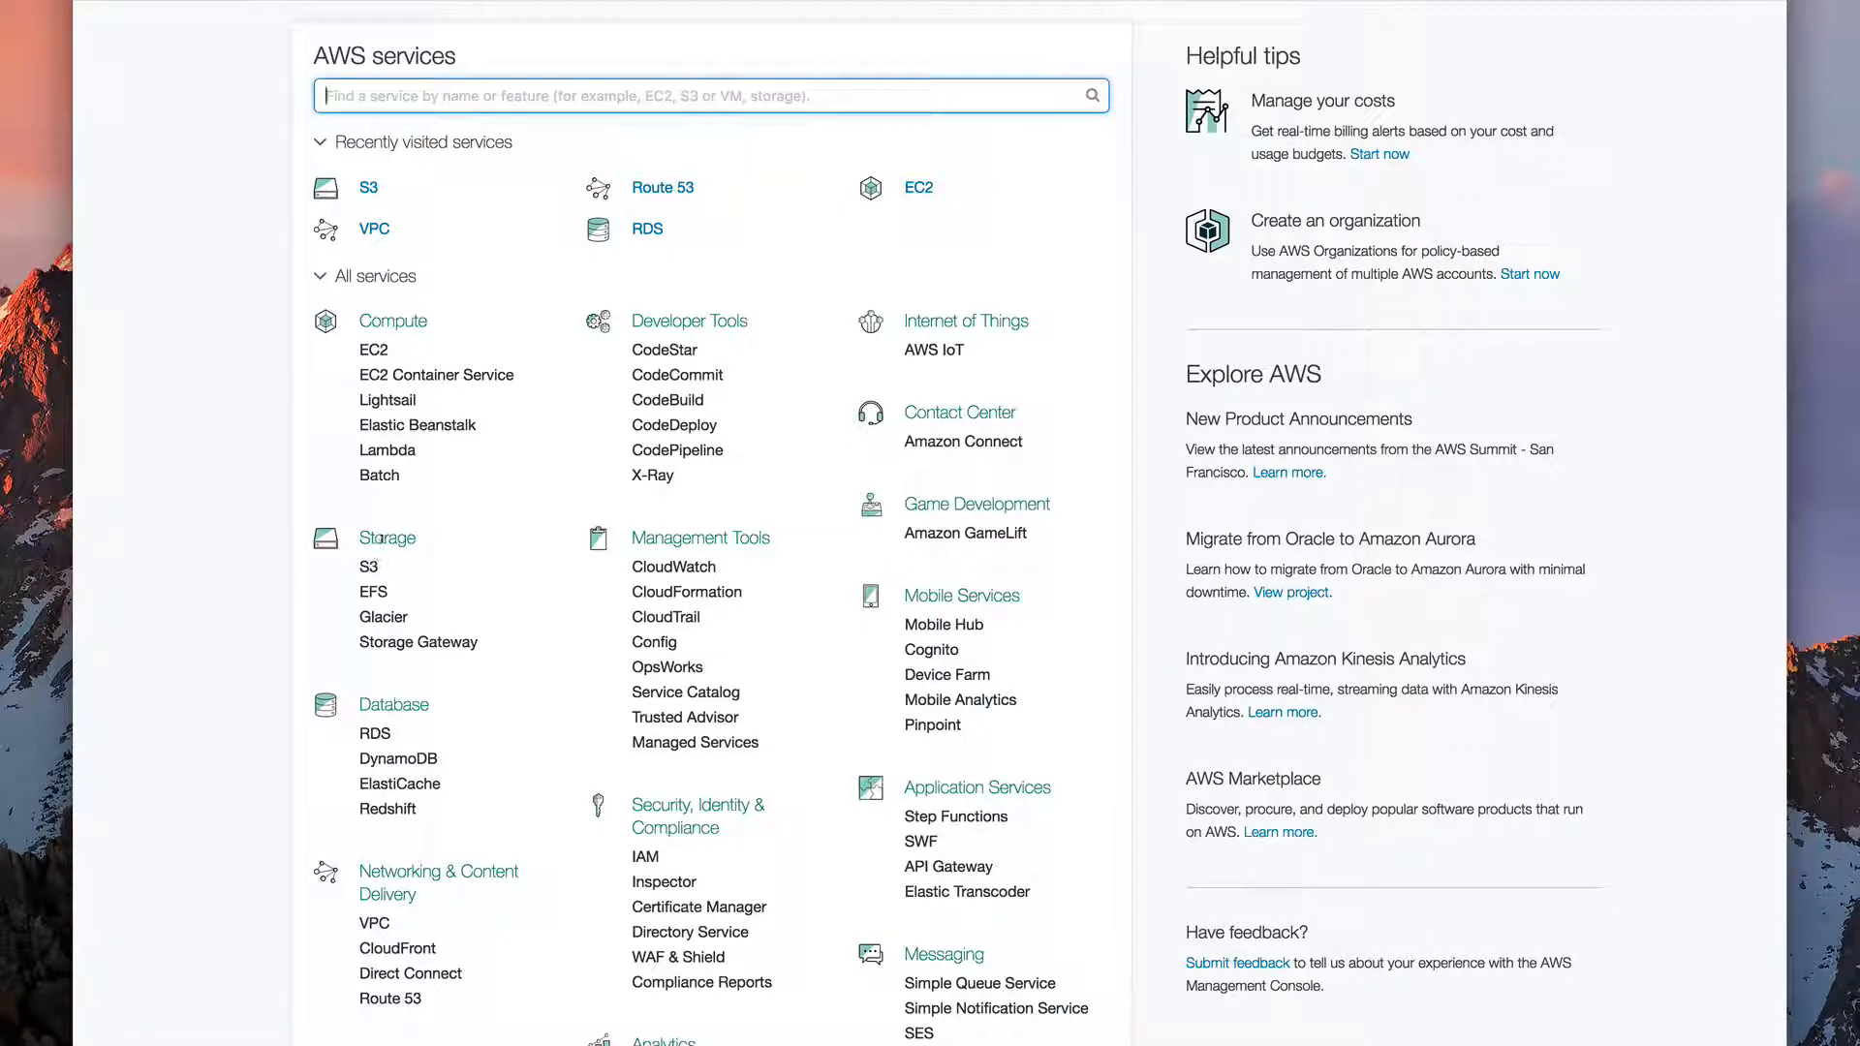
# Open the static website hosting settings of the S3 bucket sswp-youtubetest
pyautogui.click(369, 569)
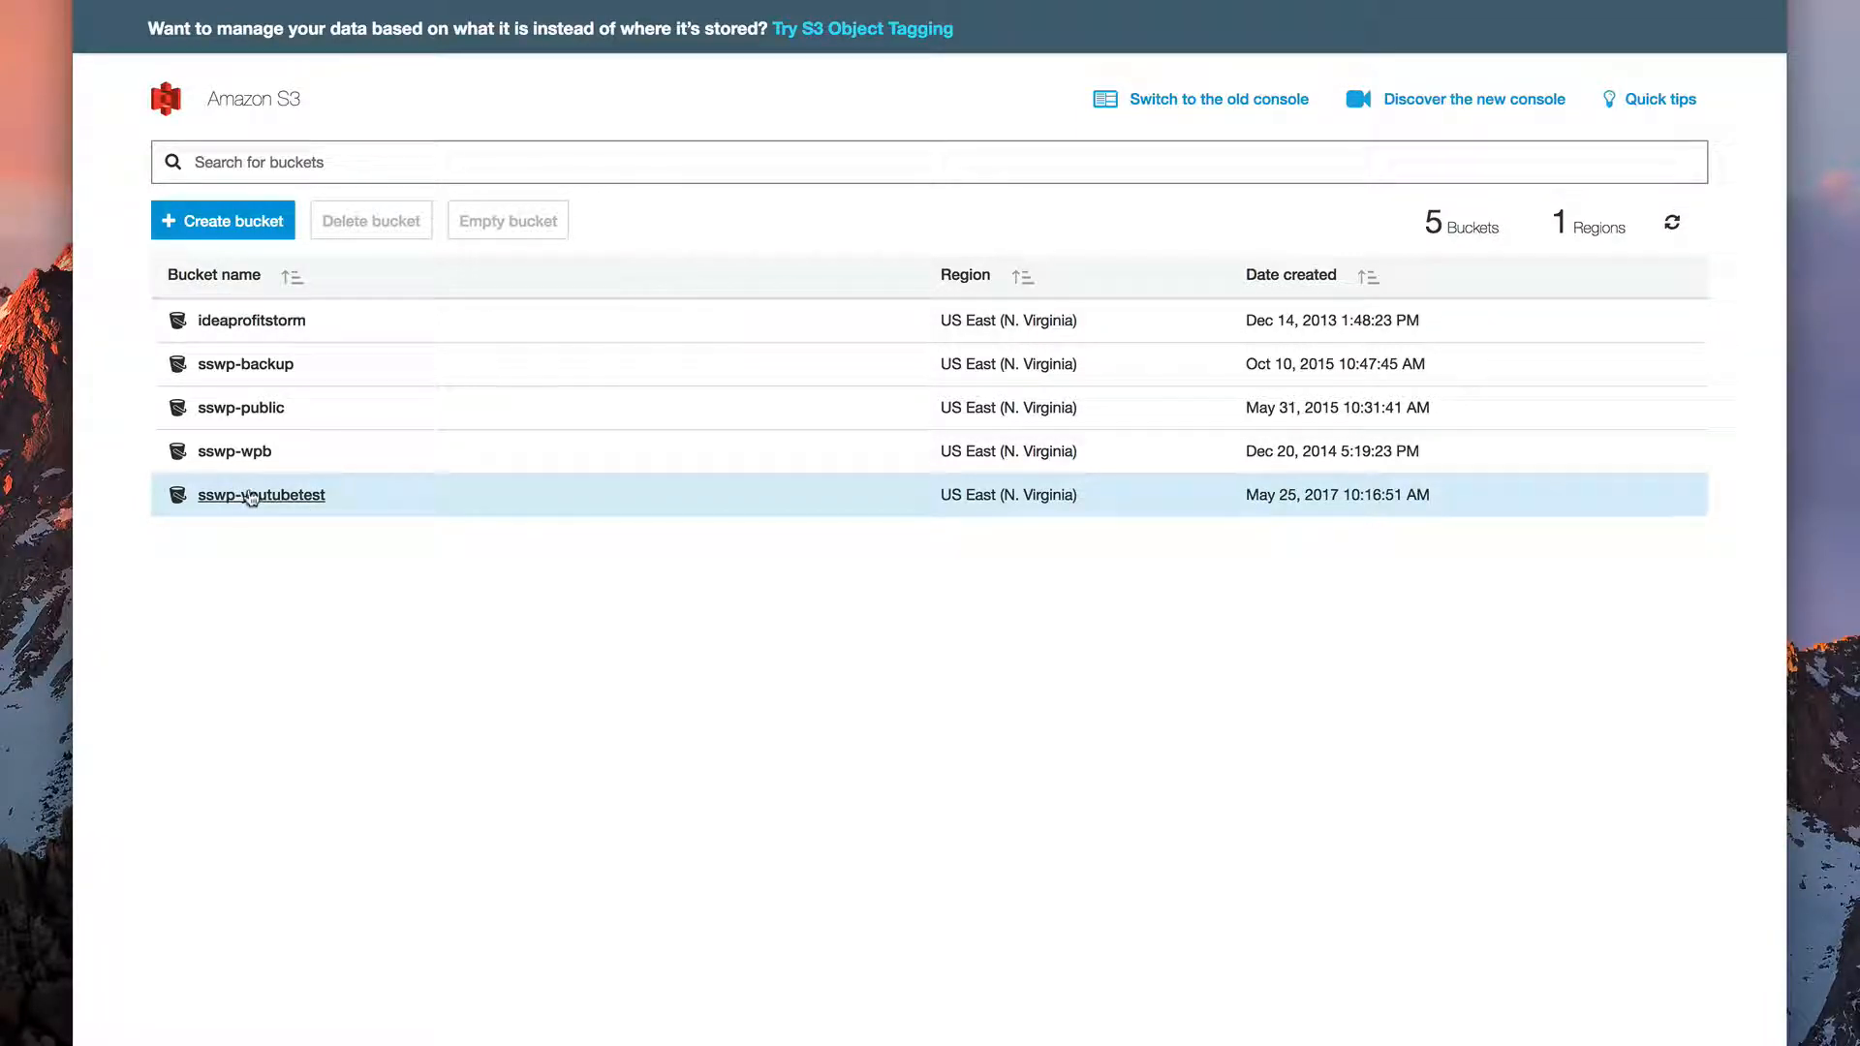
pyautogui.click(251, 496)
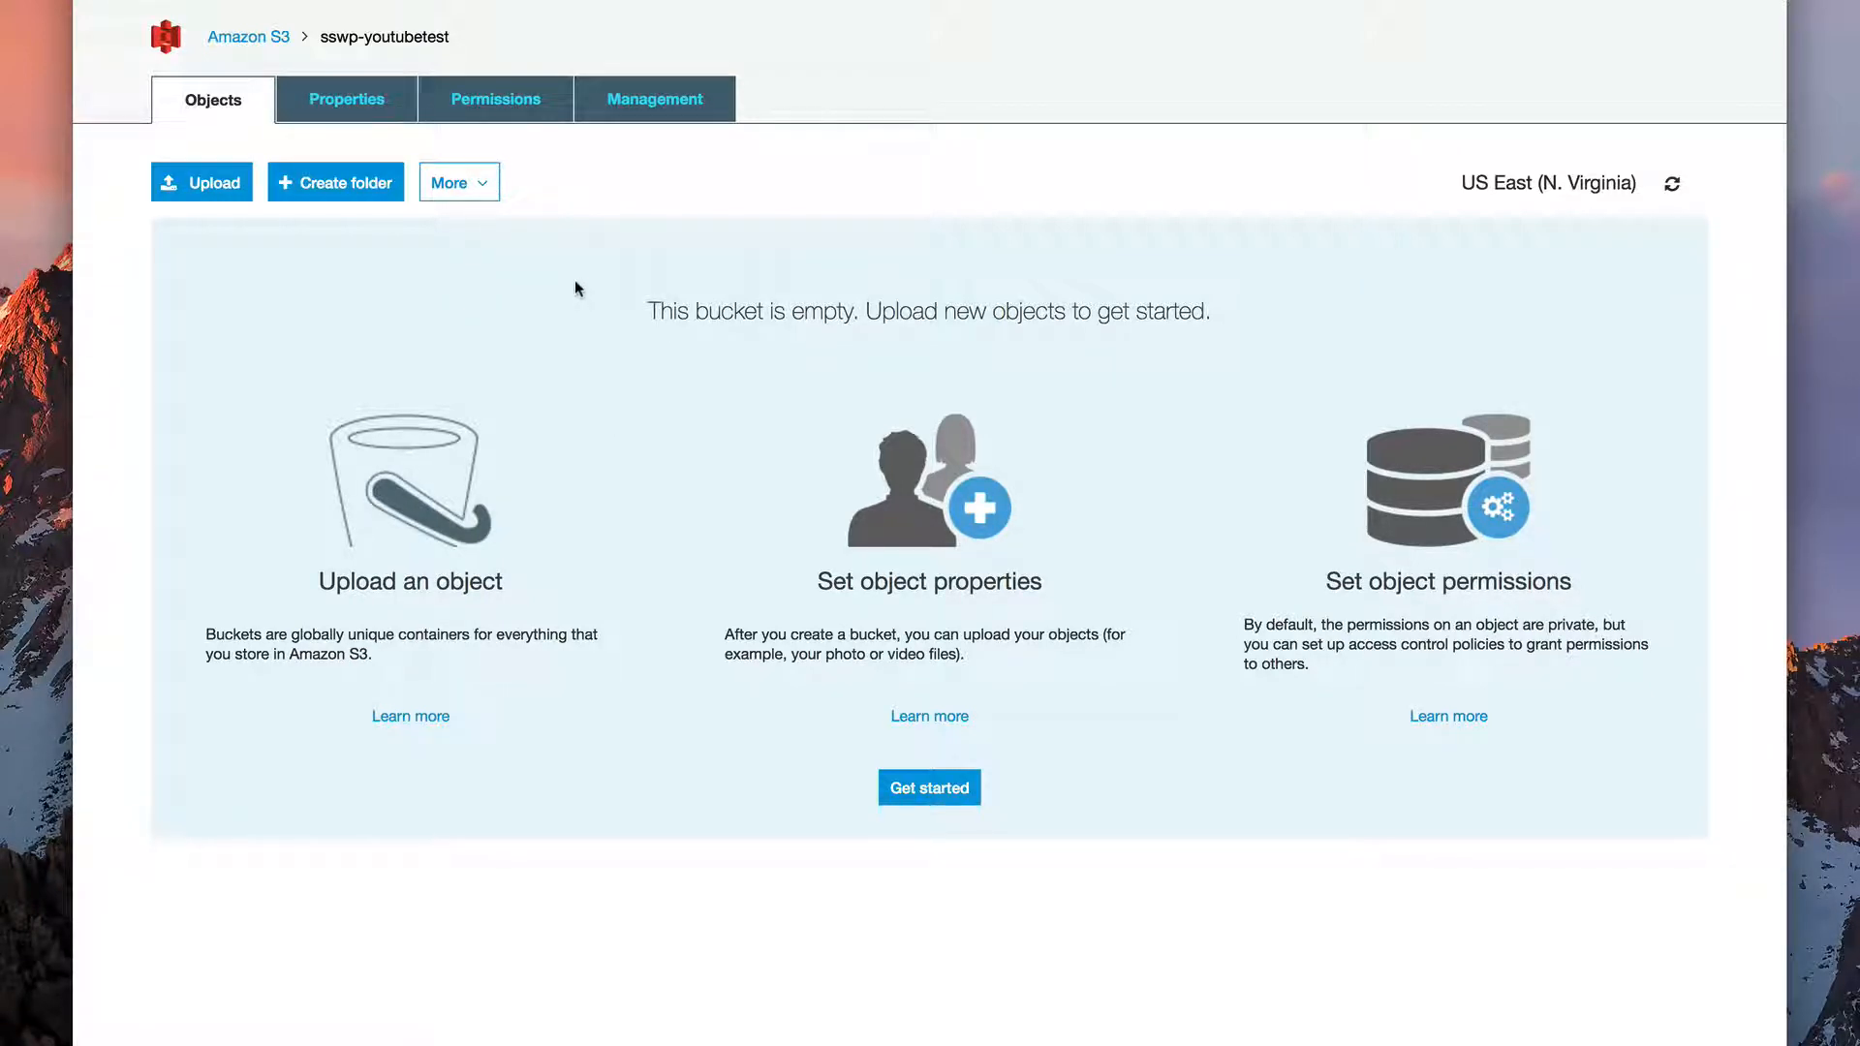
pyautogui.click(358, 101)
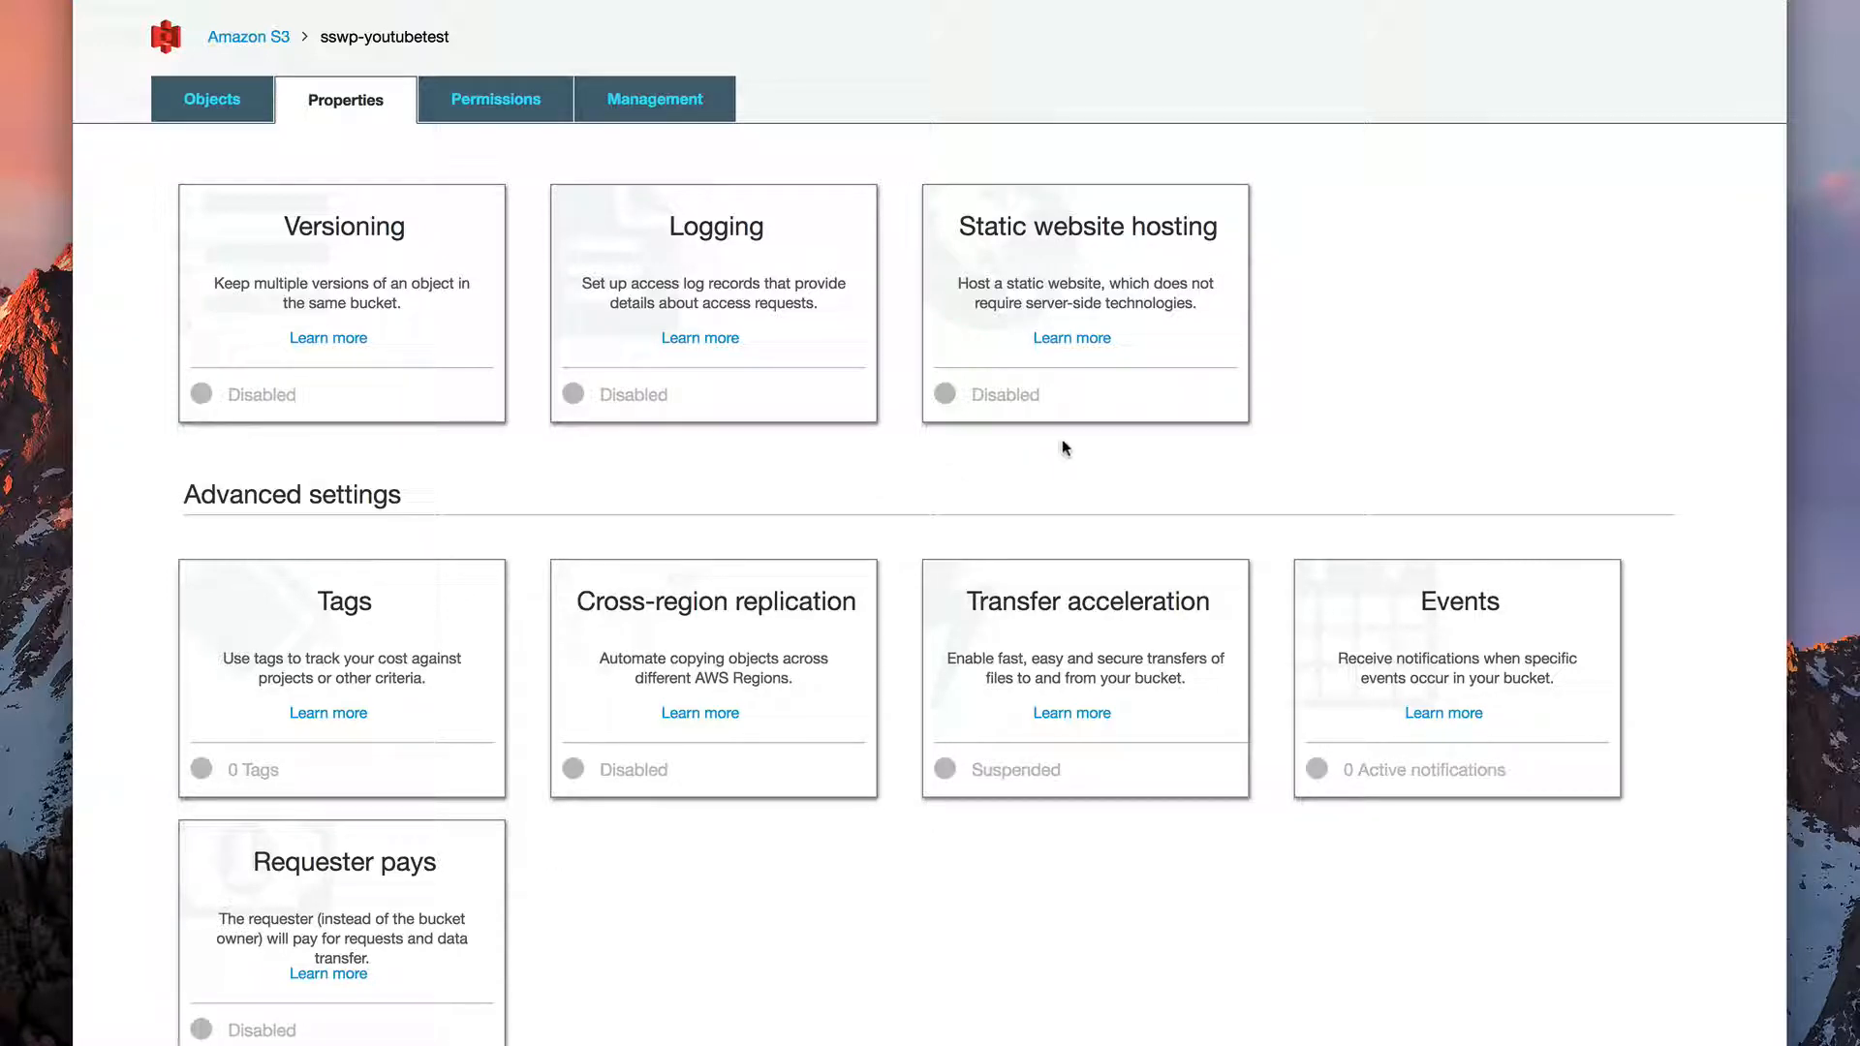
pyautogui.click(1004, 391)
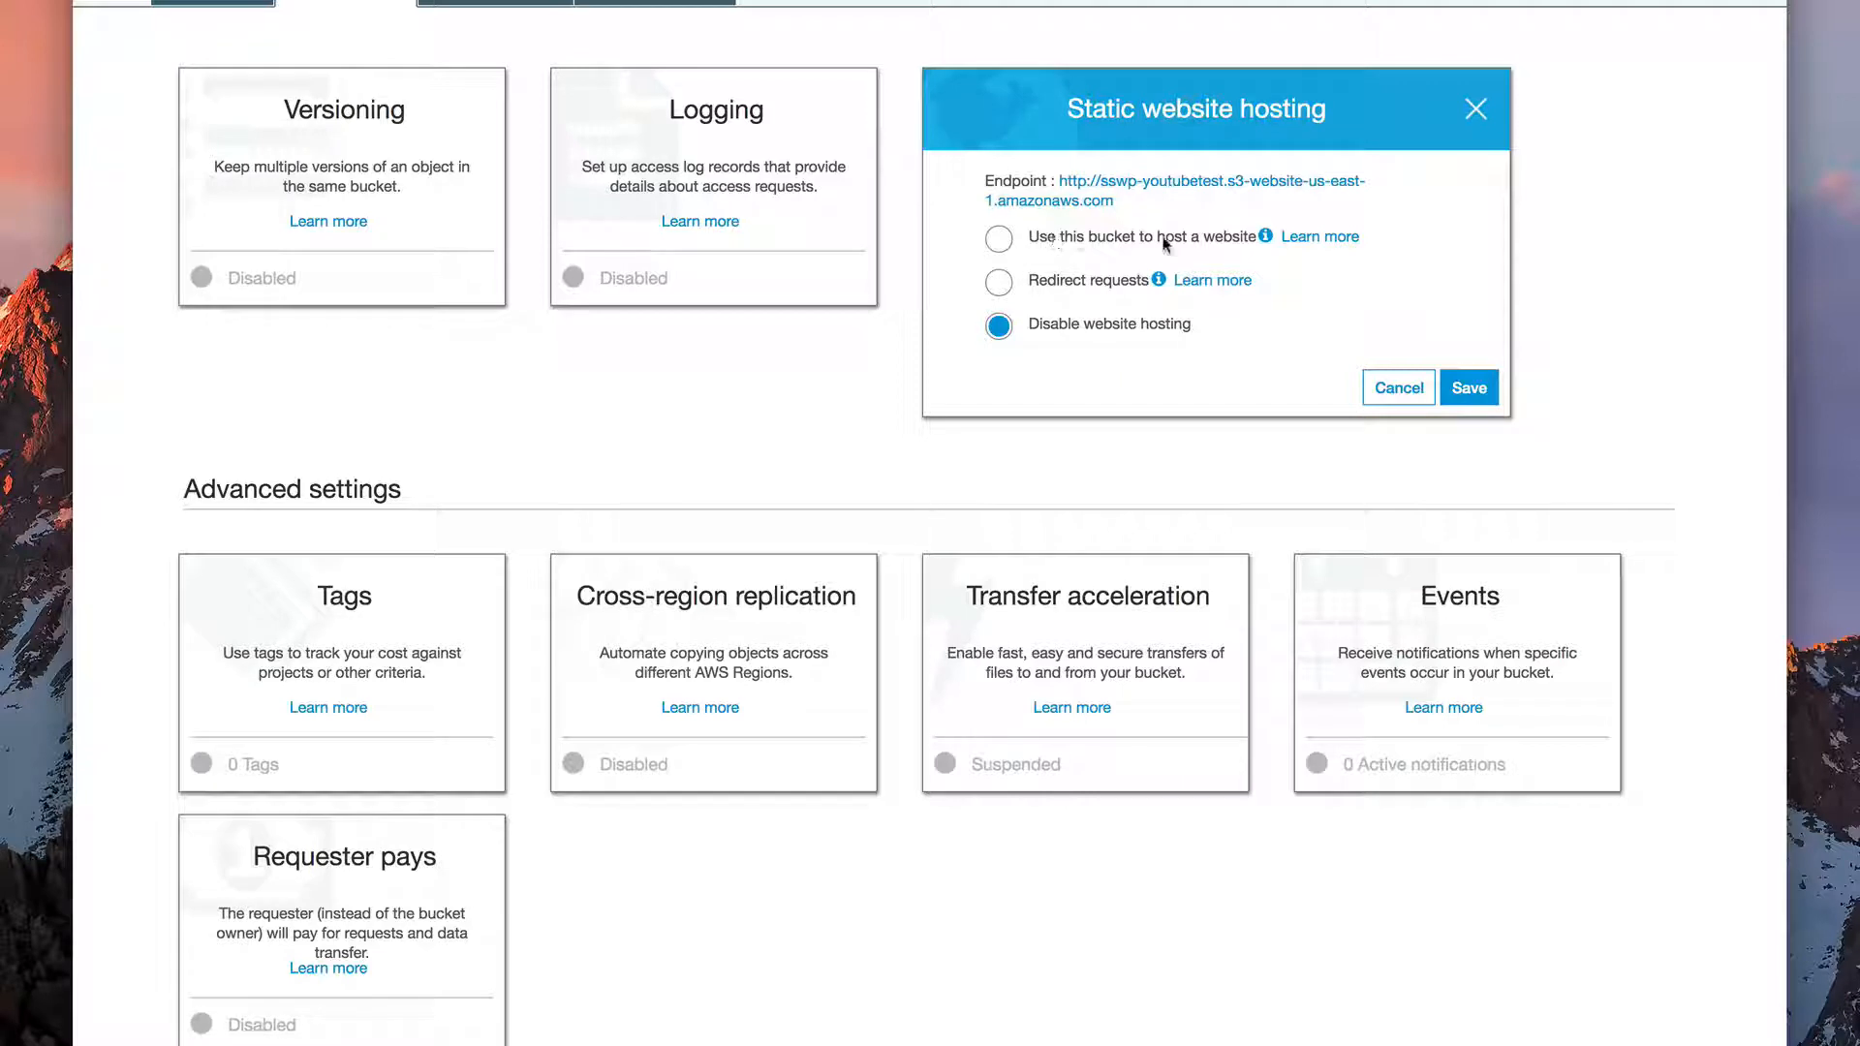
# Set the bucket to host a website with index.html as index document and error.html as error document
pyautogui.click(998, 238)
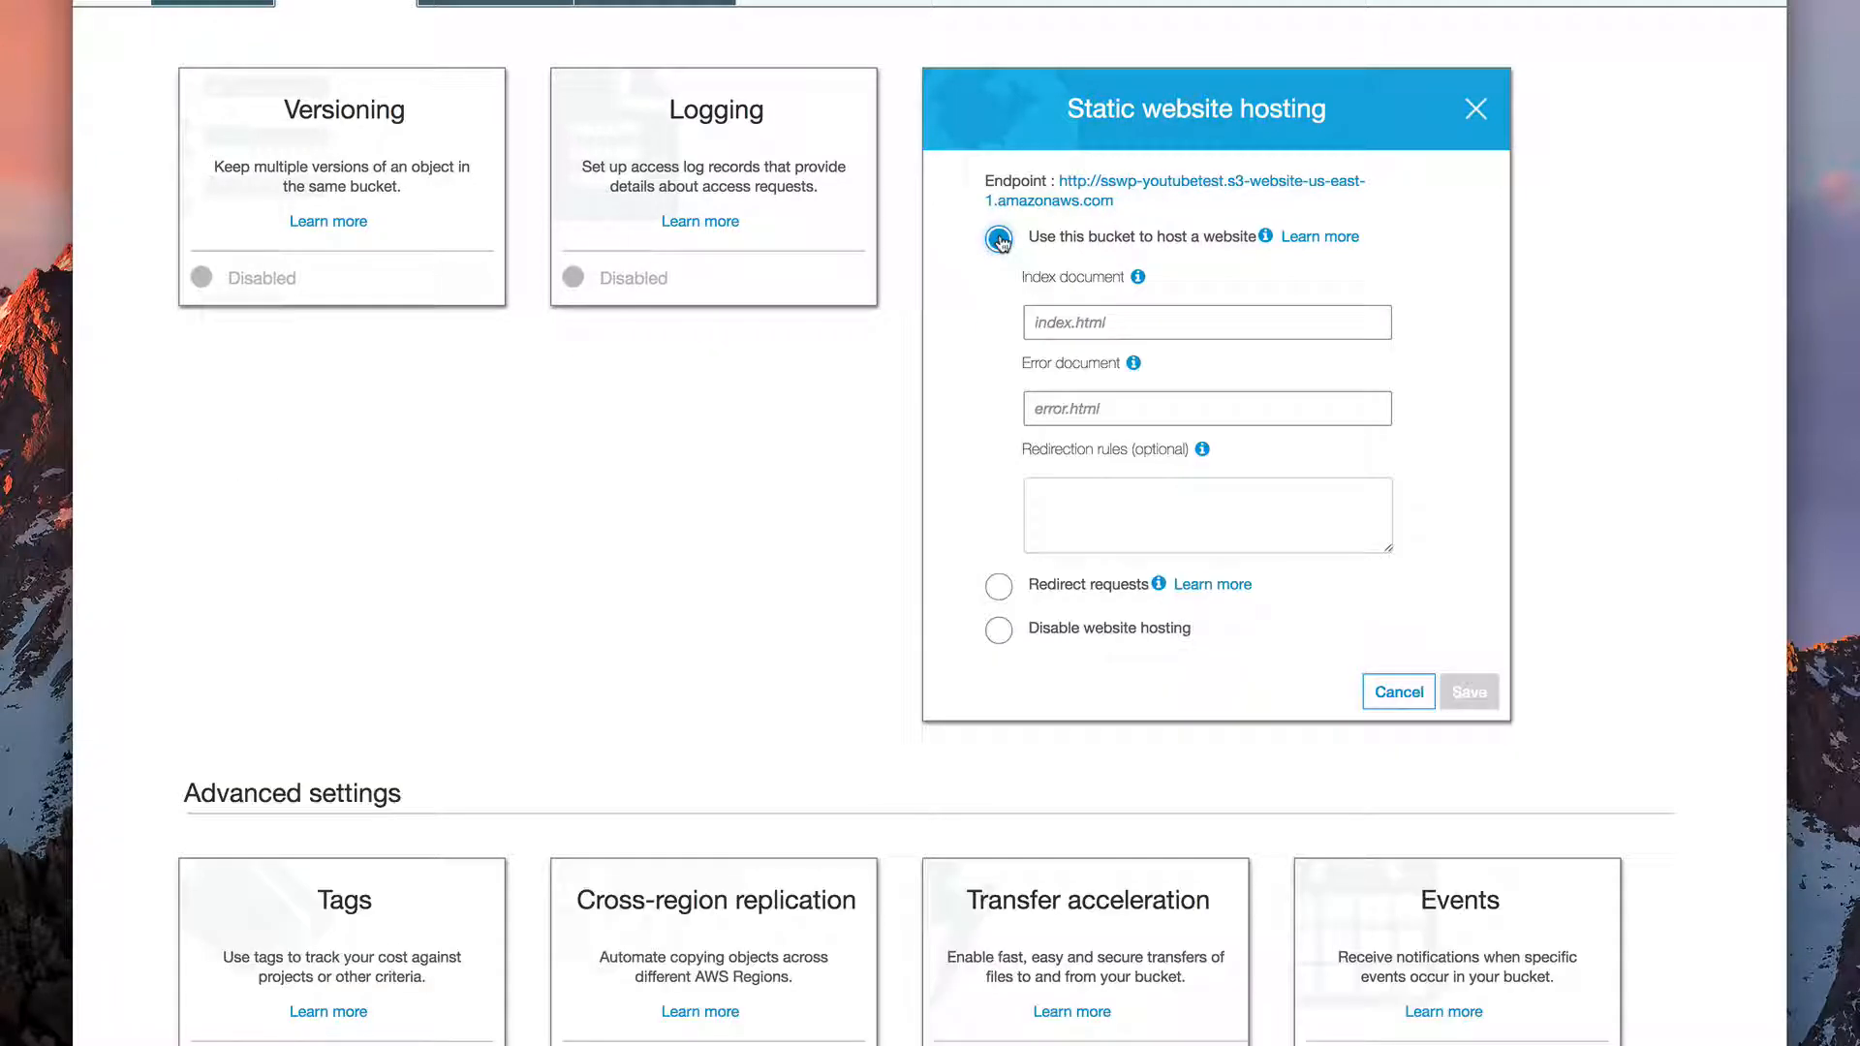
pyautogui.click(1072, 323)
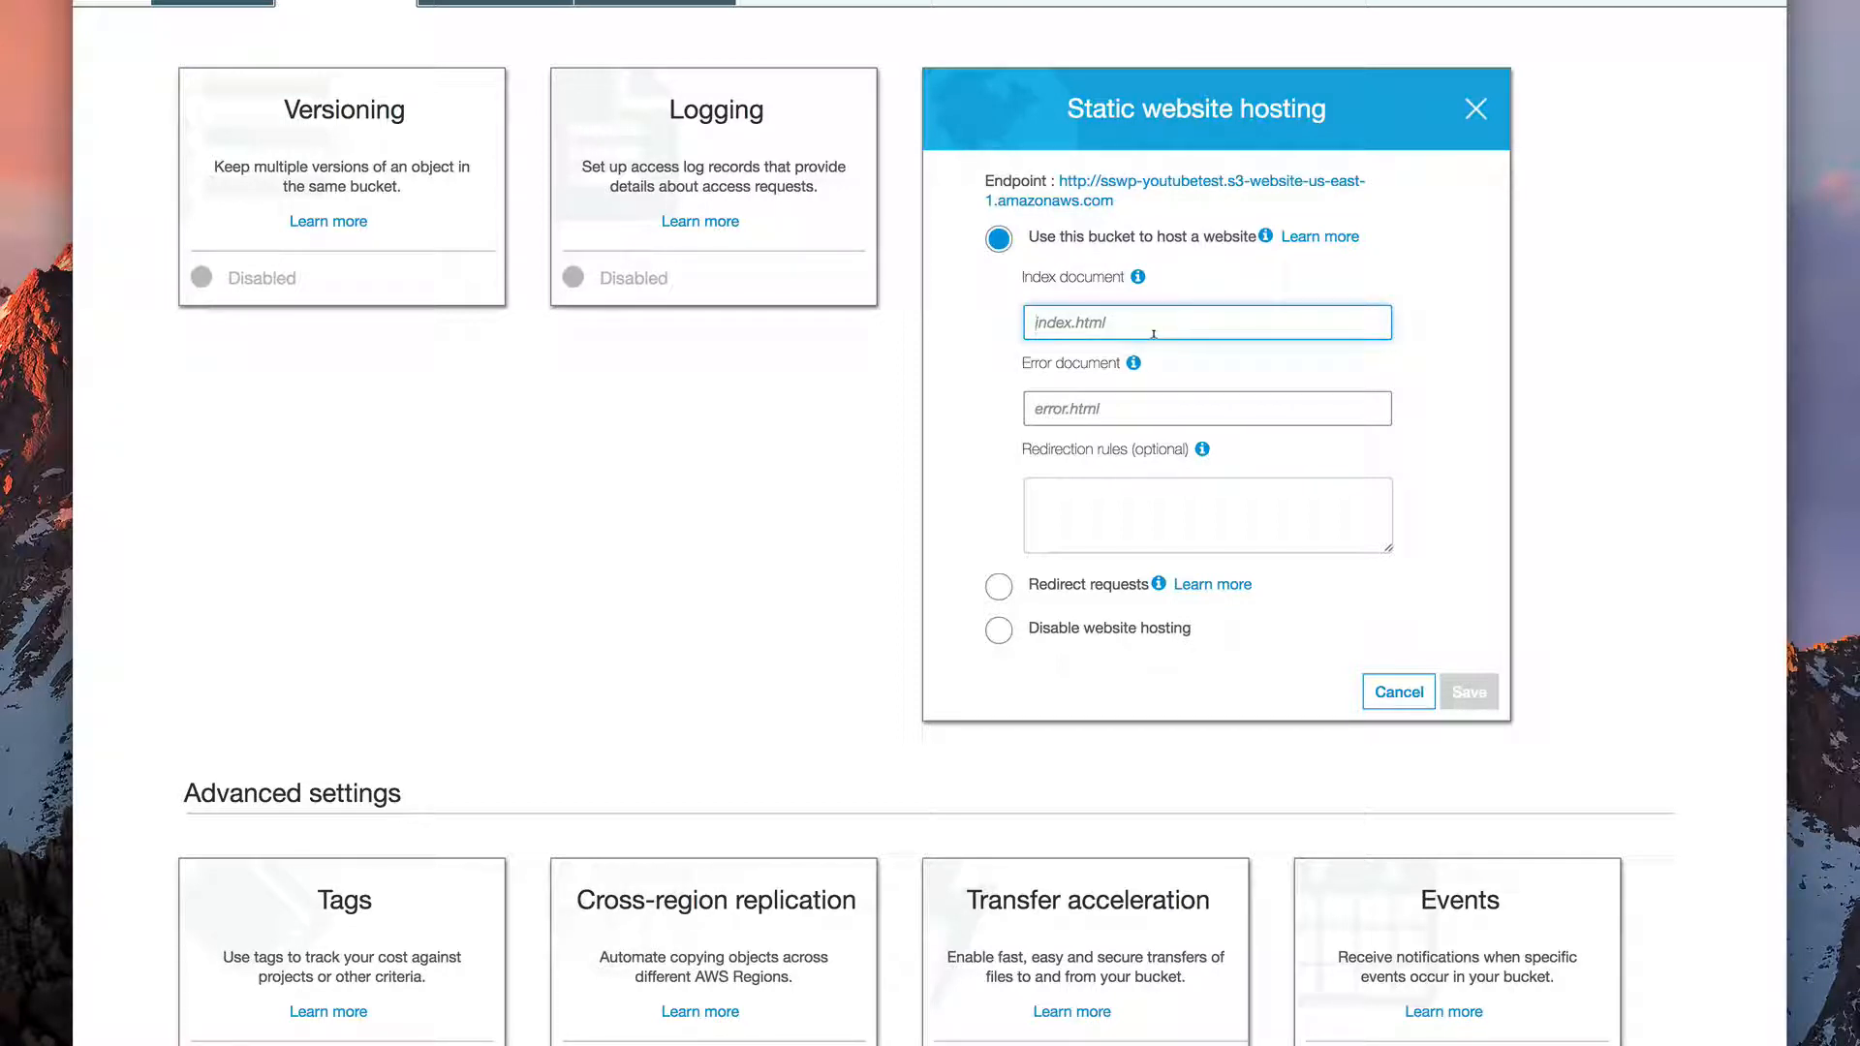
pyautogui.write('index.html')
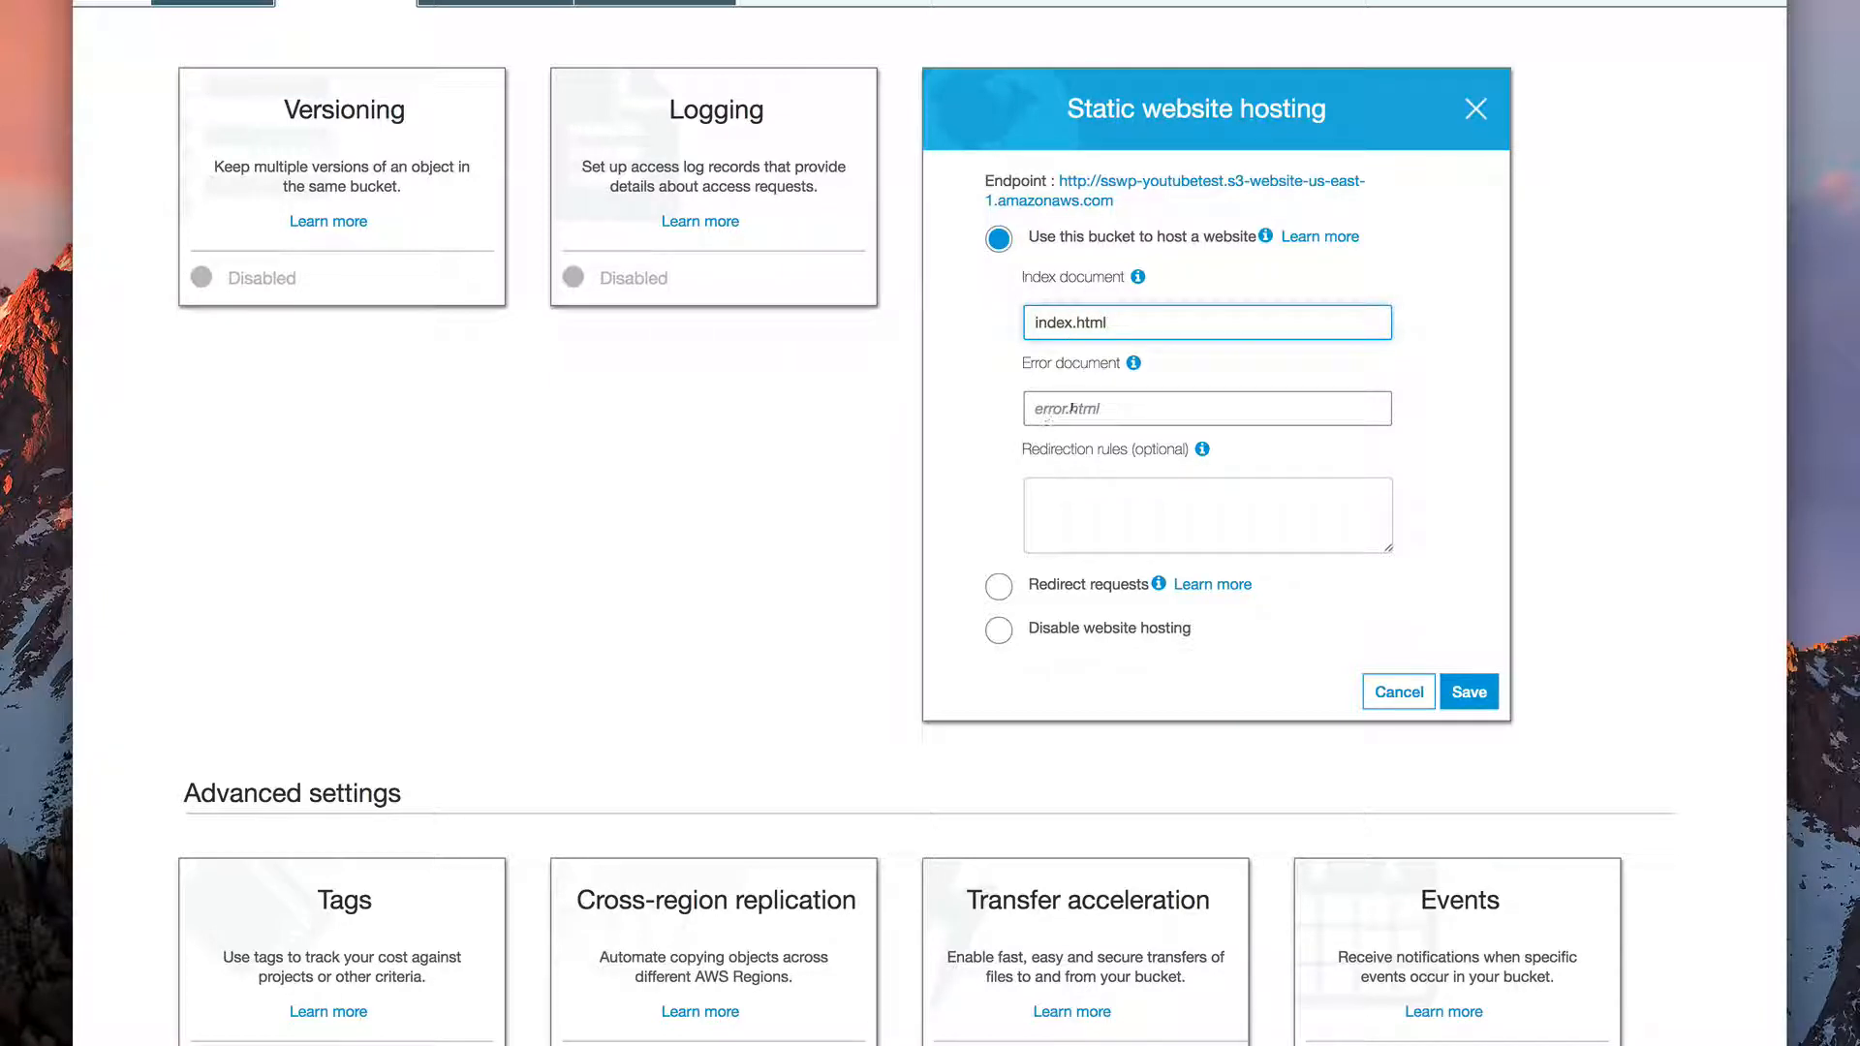
pyautogui.click(1227, 421)
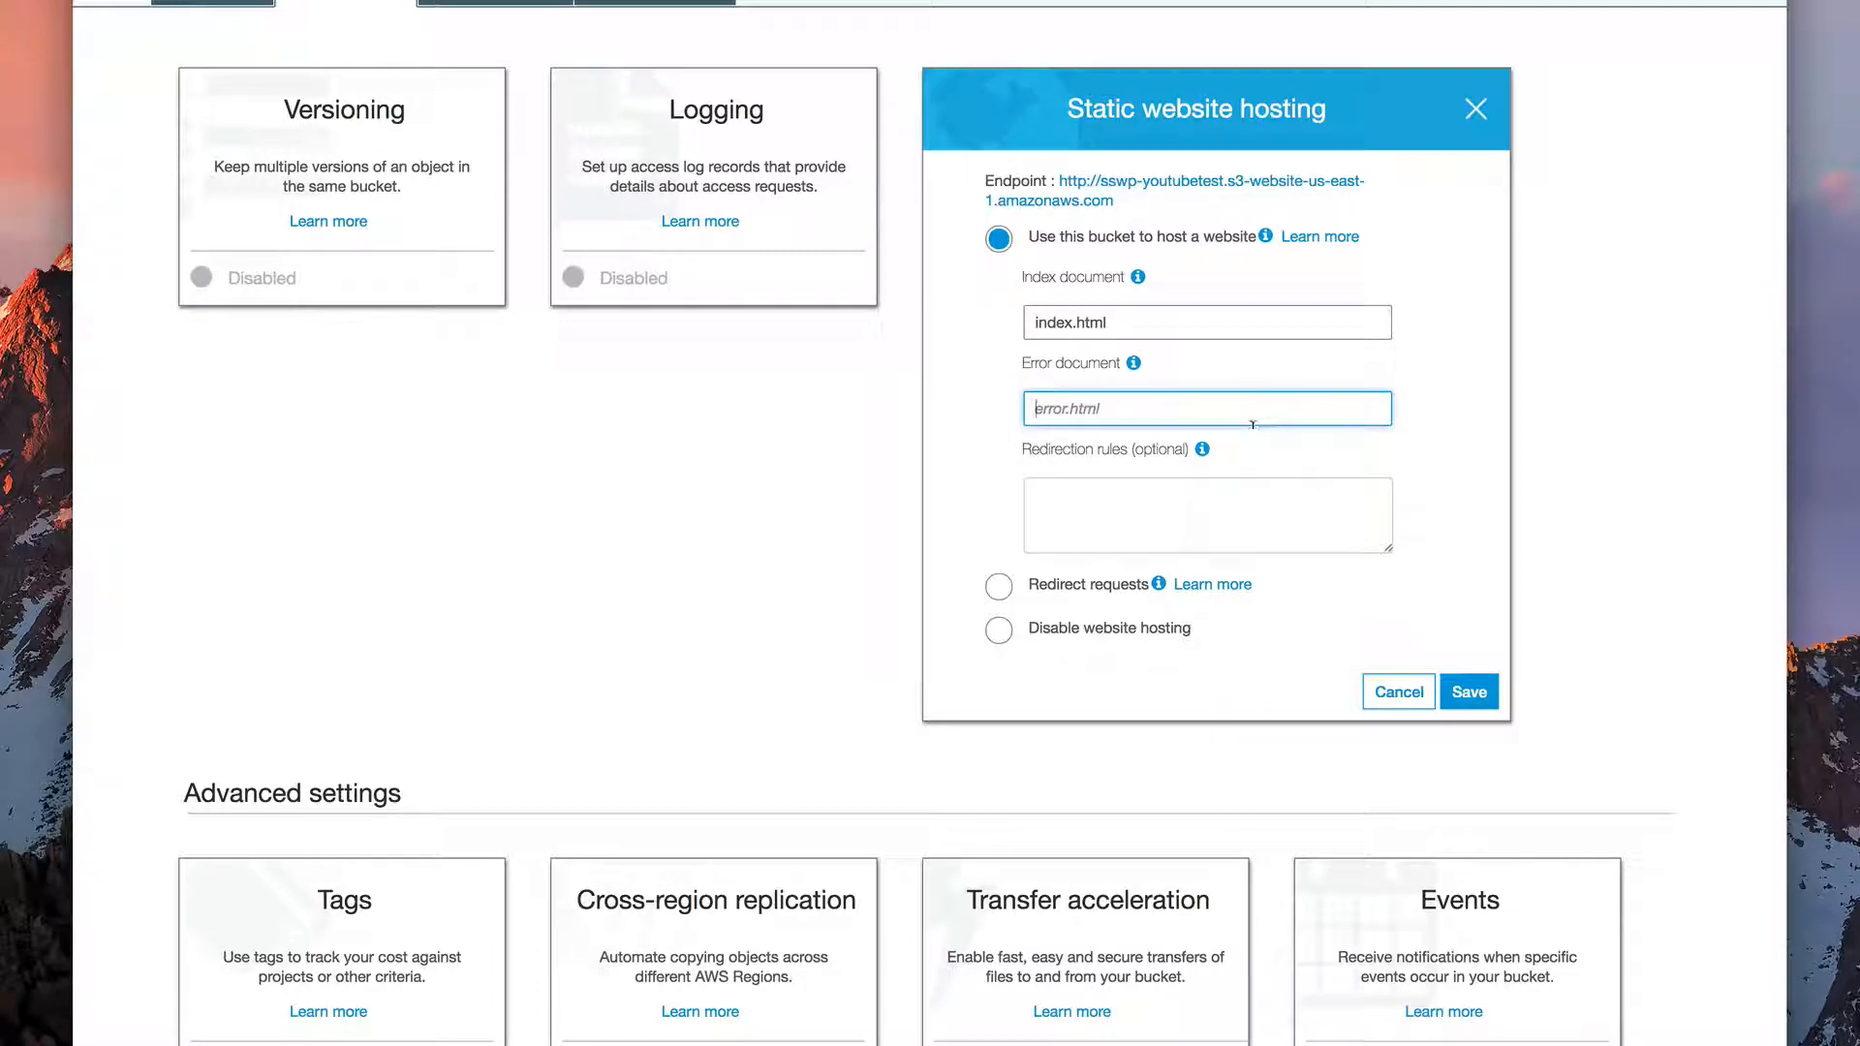
pyautogui.write('error.html')
# Try to copy the bucket's website endpoint address
pyautogui.rightClick(1092, 181)
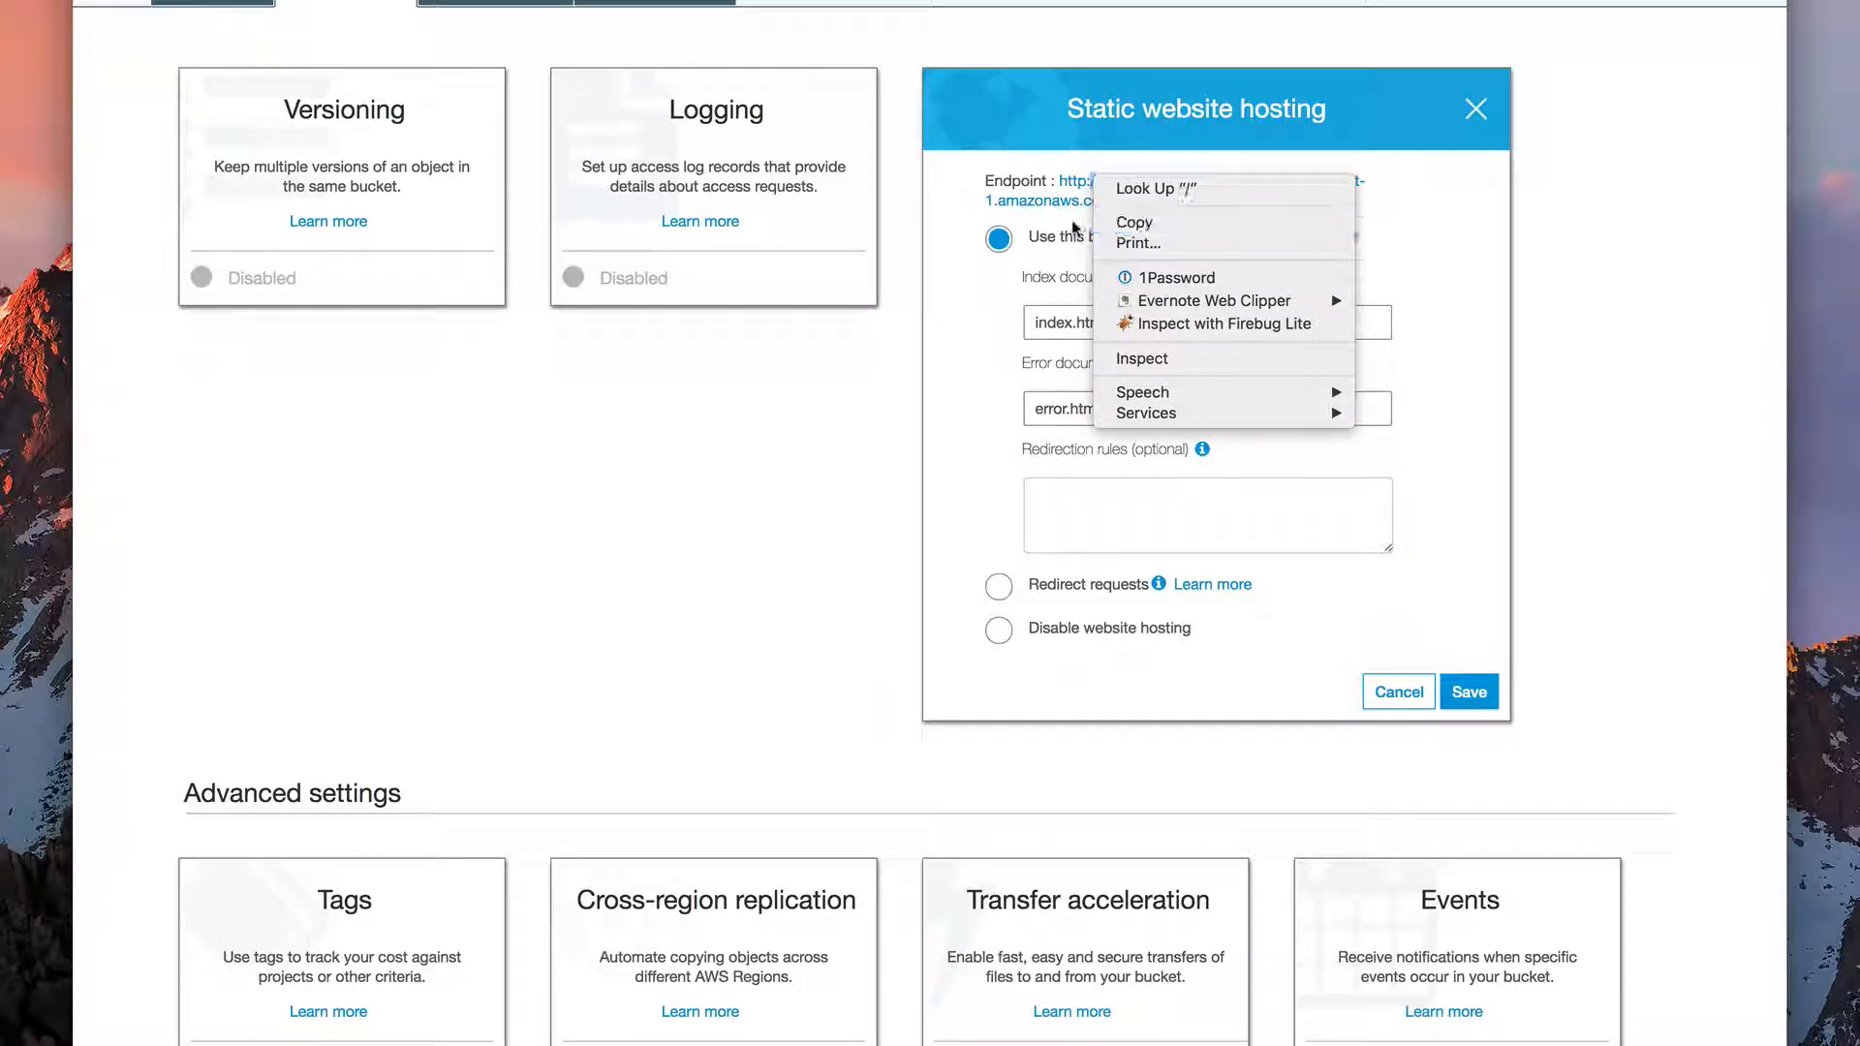
pyautogui.click(1072, 227)
pyautogui.rightClick(1100, 202)
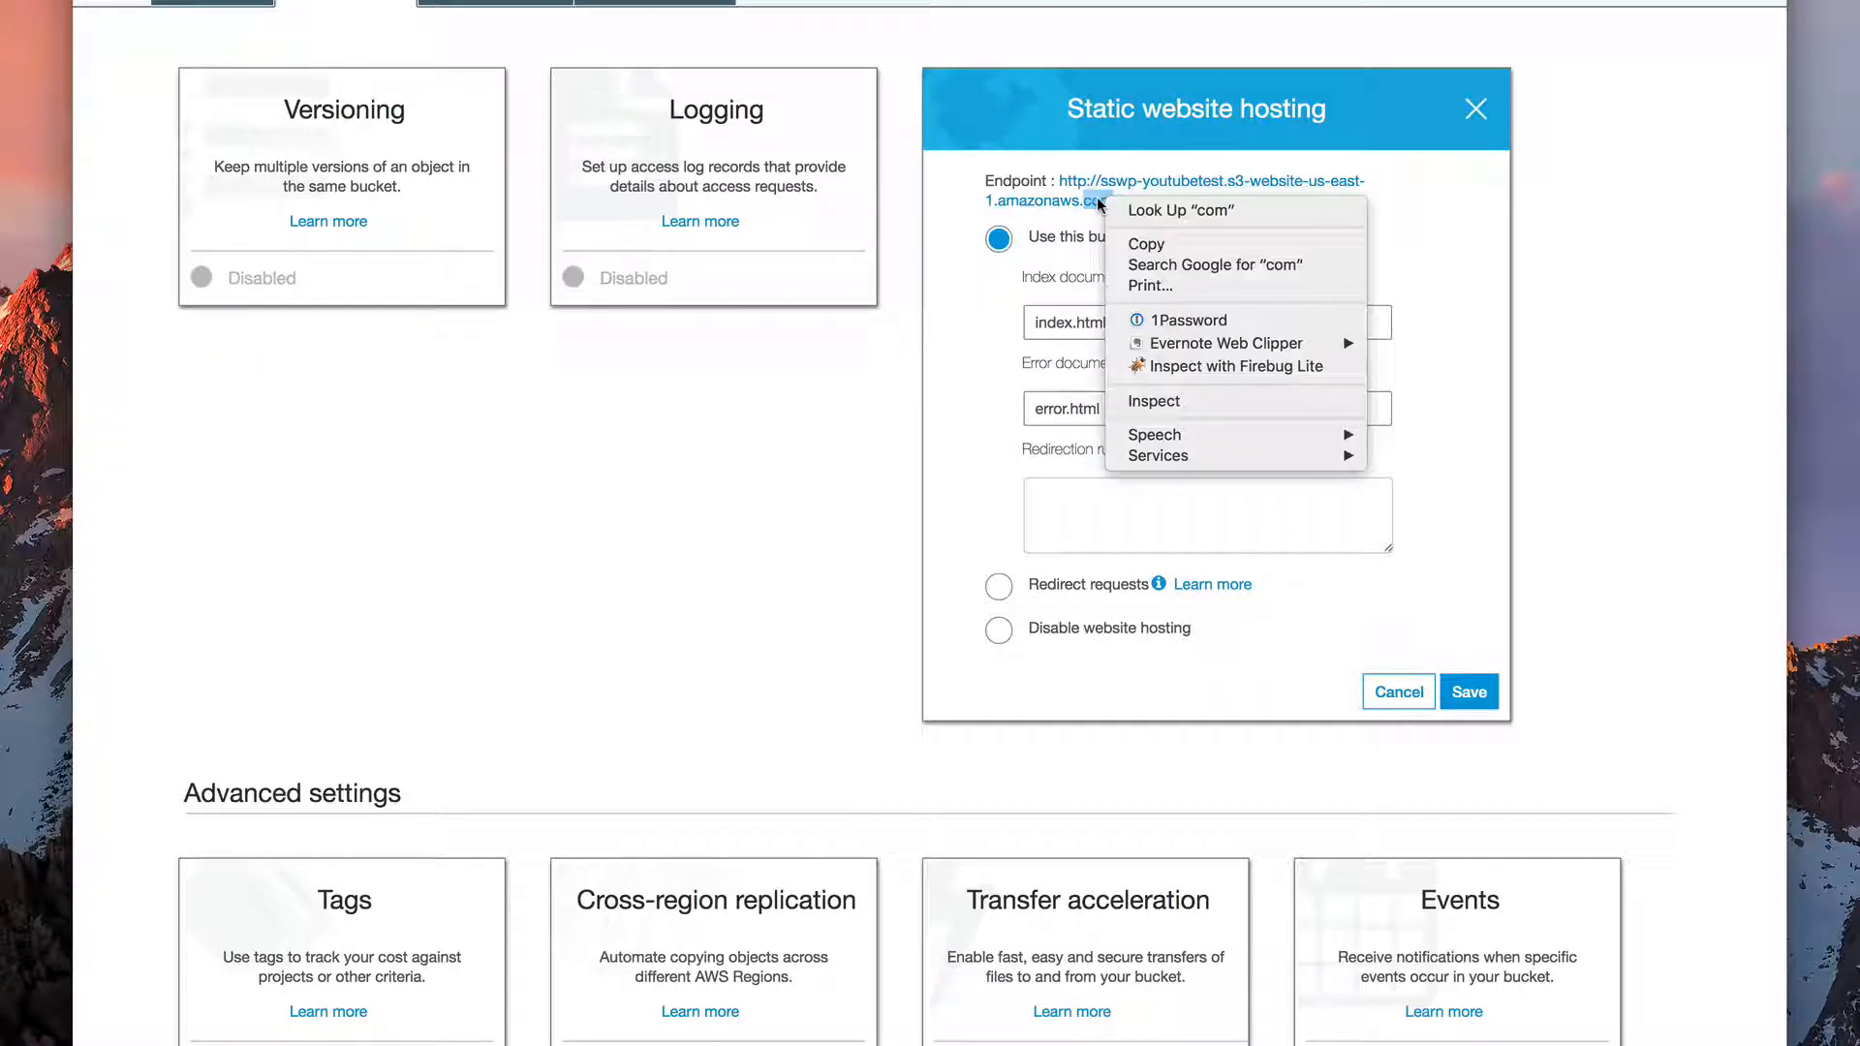
pyautogui.click(1135, 245)
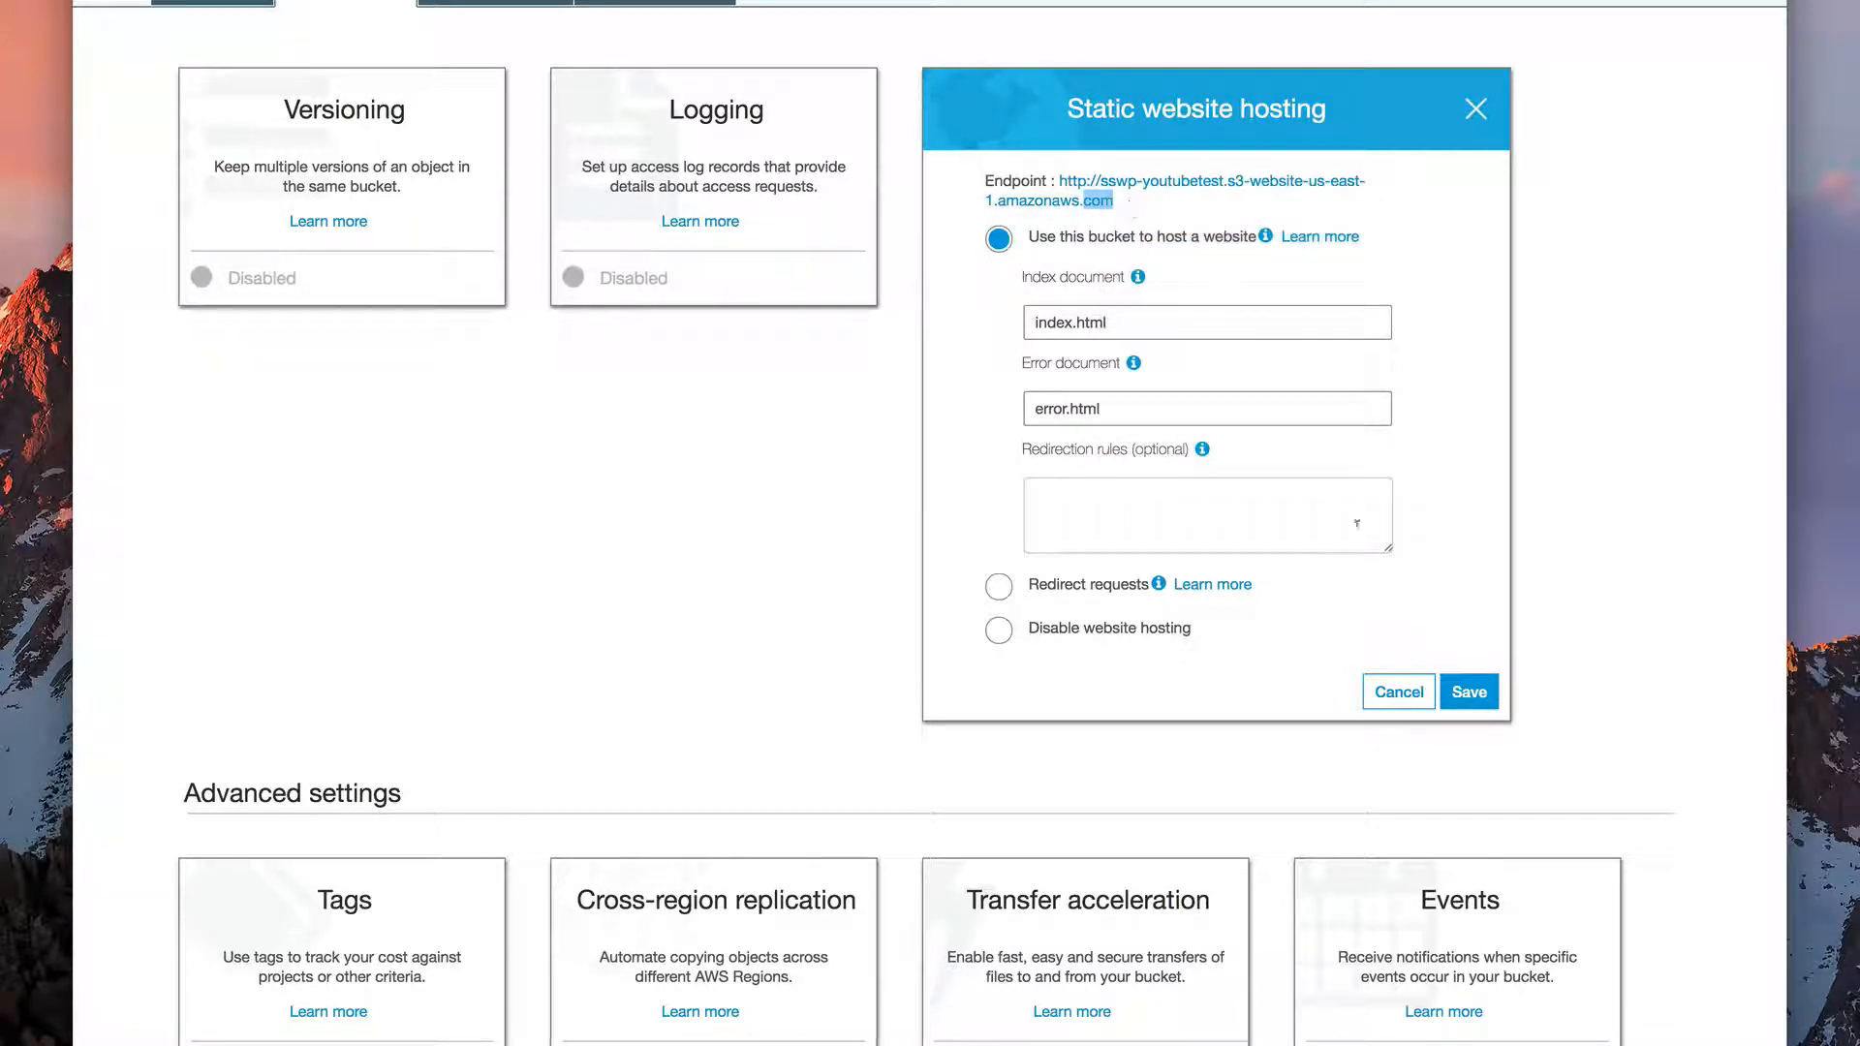
# Save the bucket's static website hosting settings
pyautogui.click(1469, 692)
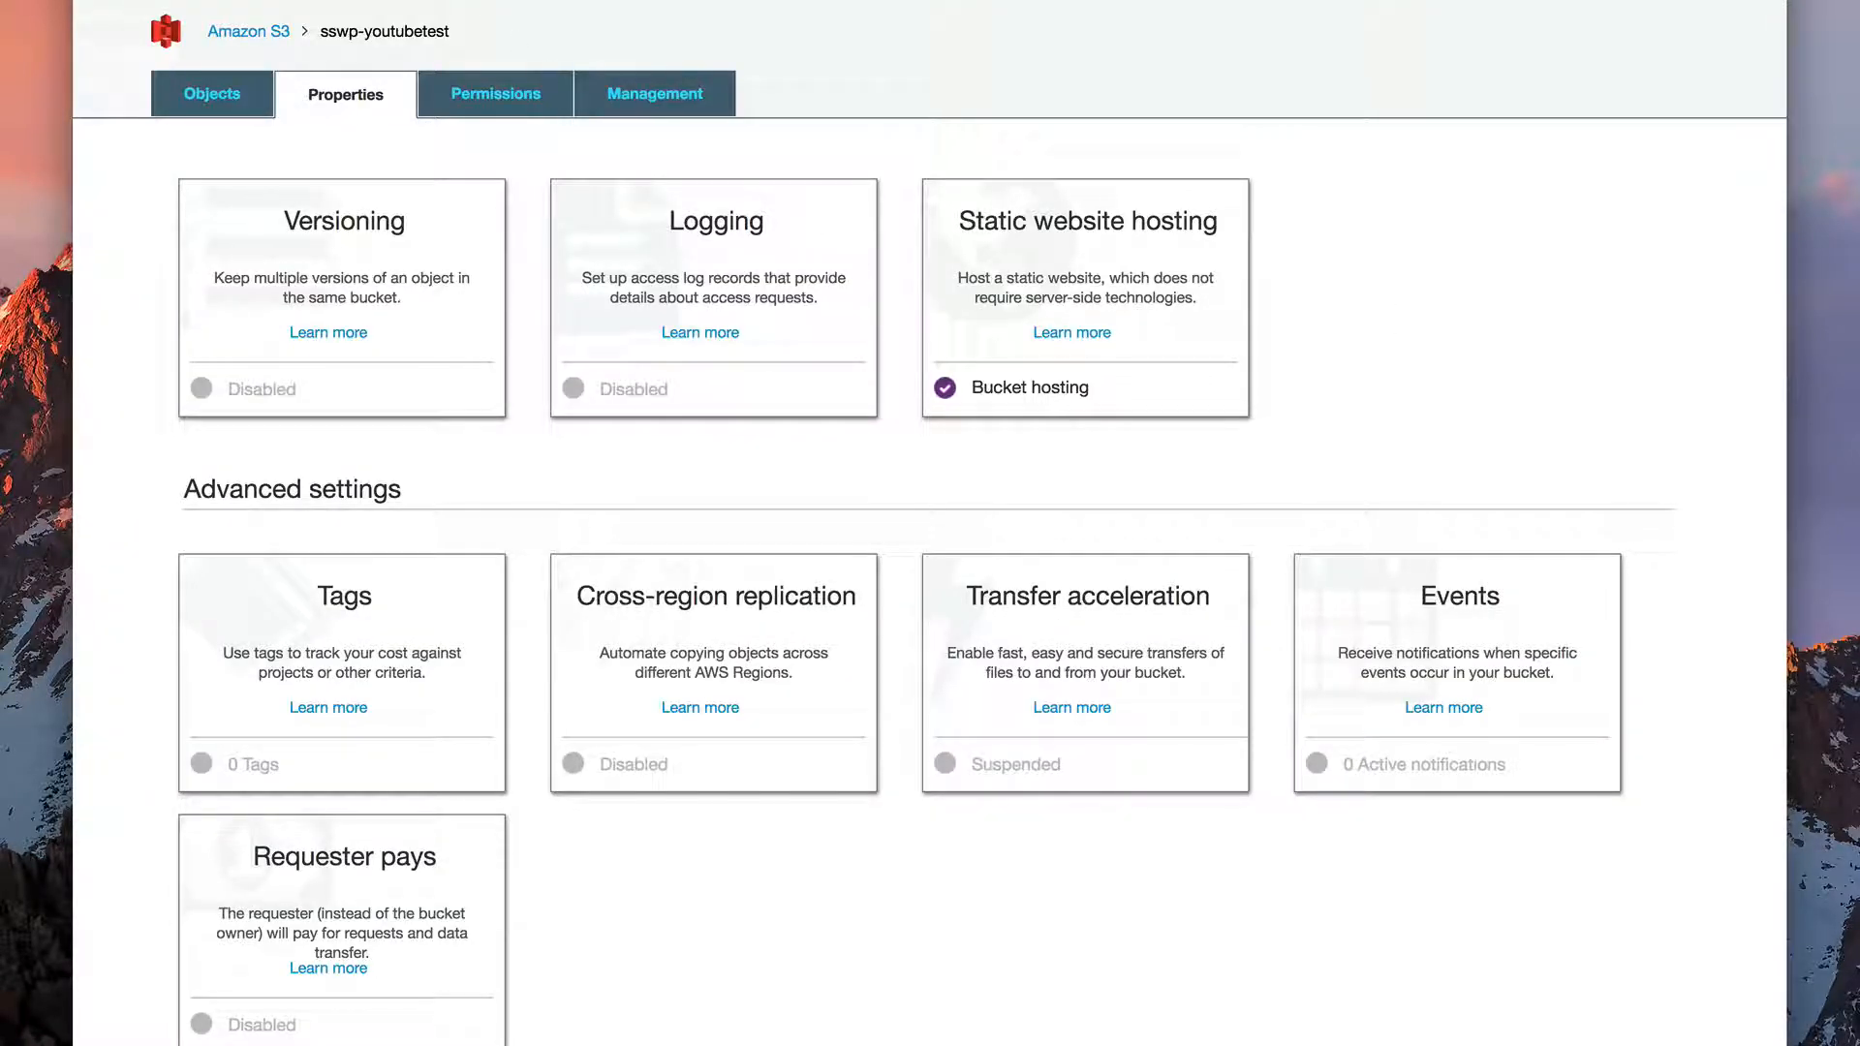
pyautogui.press('super+t')
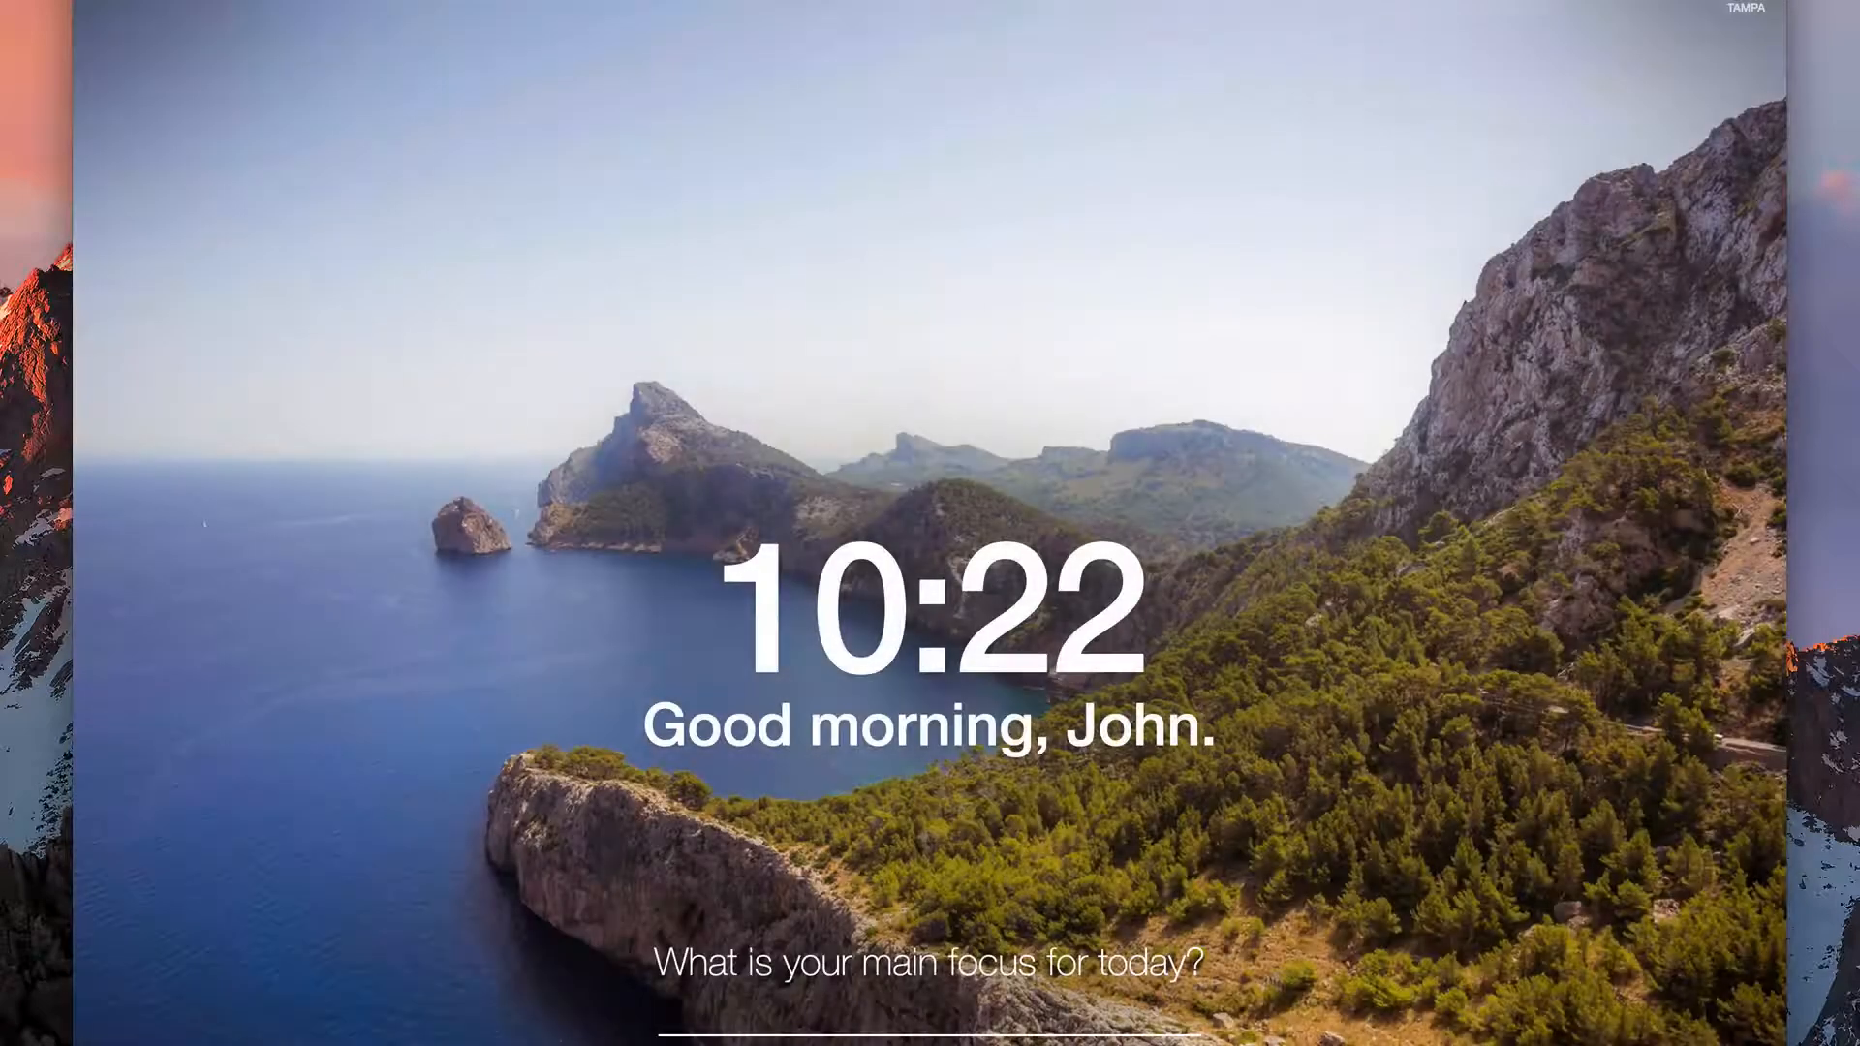
pyautogui.write('com')
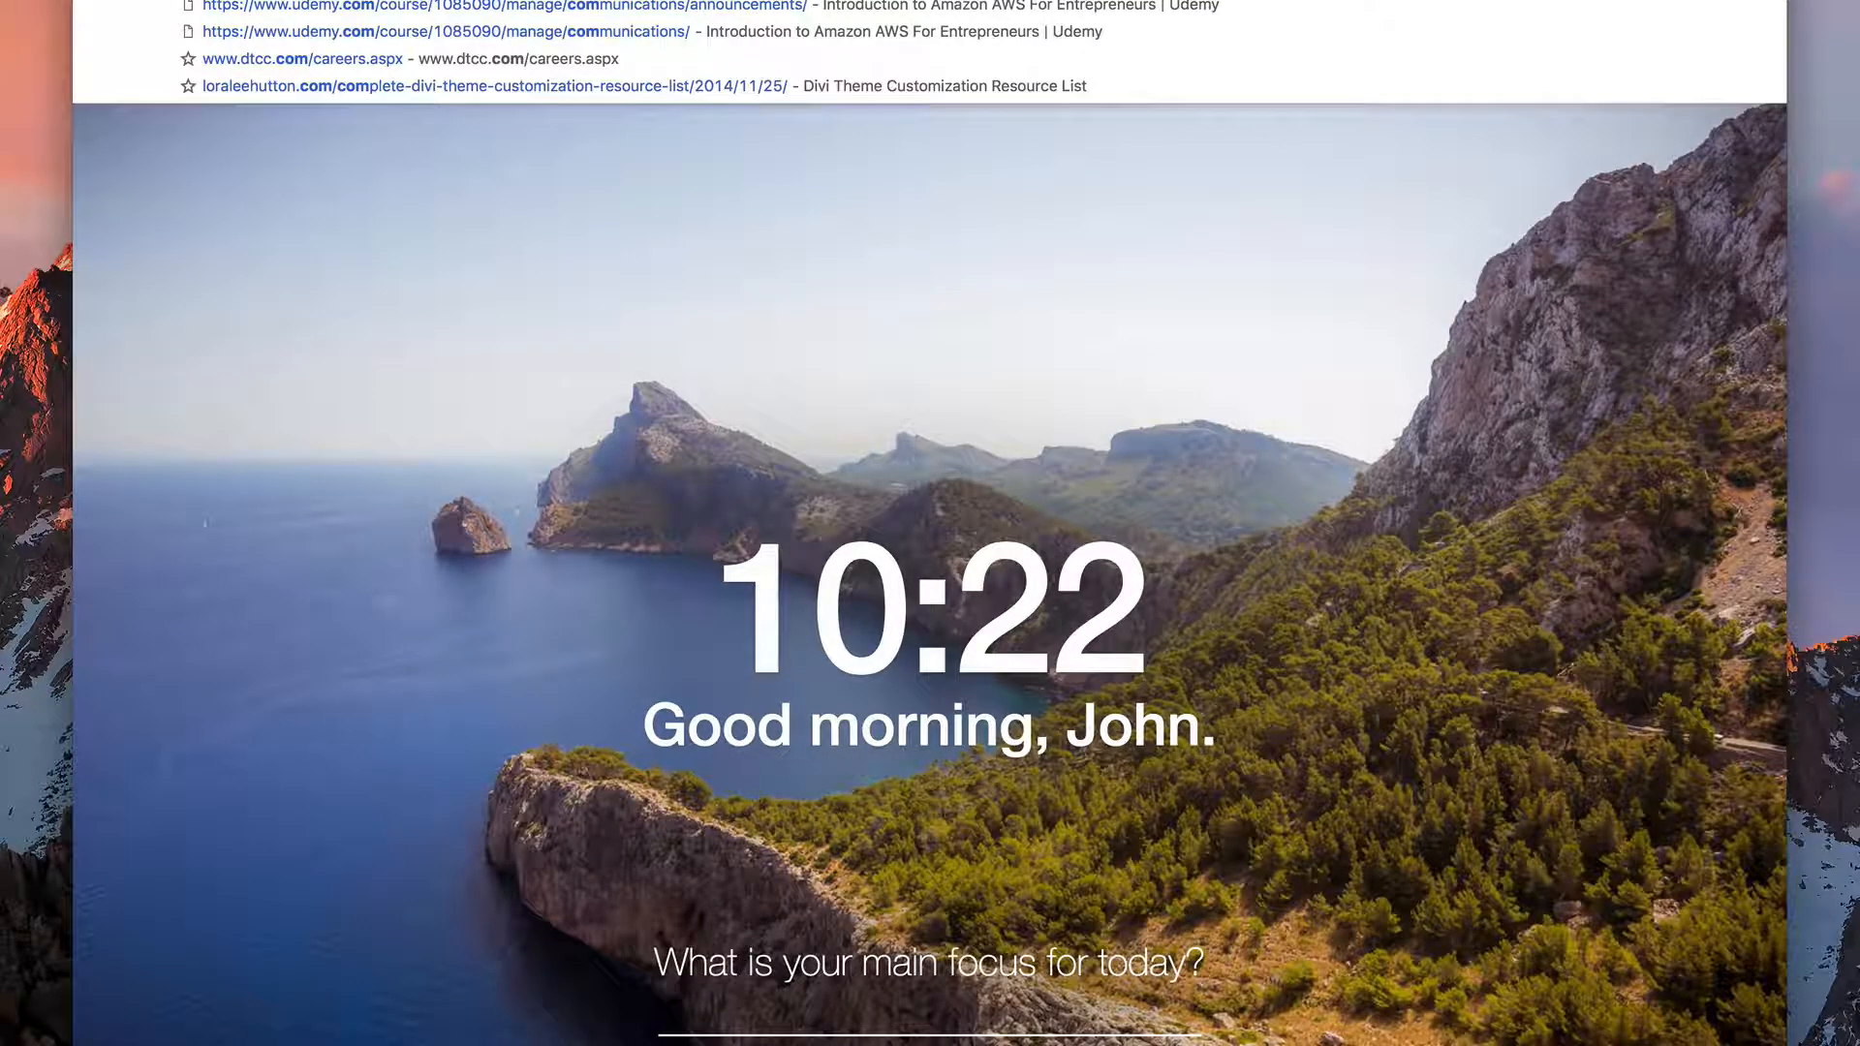
pyautogui.press('BackSpace')
pyautogui.press('BackSpace')
pyautogui.press('BackSpace')
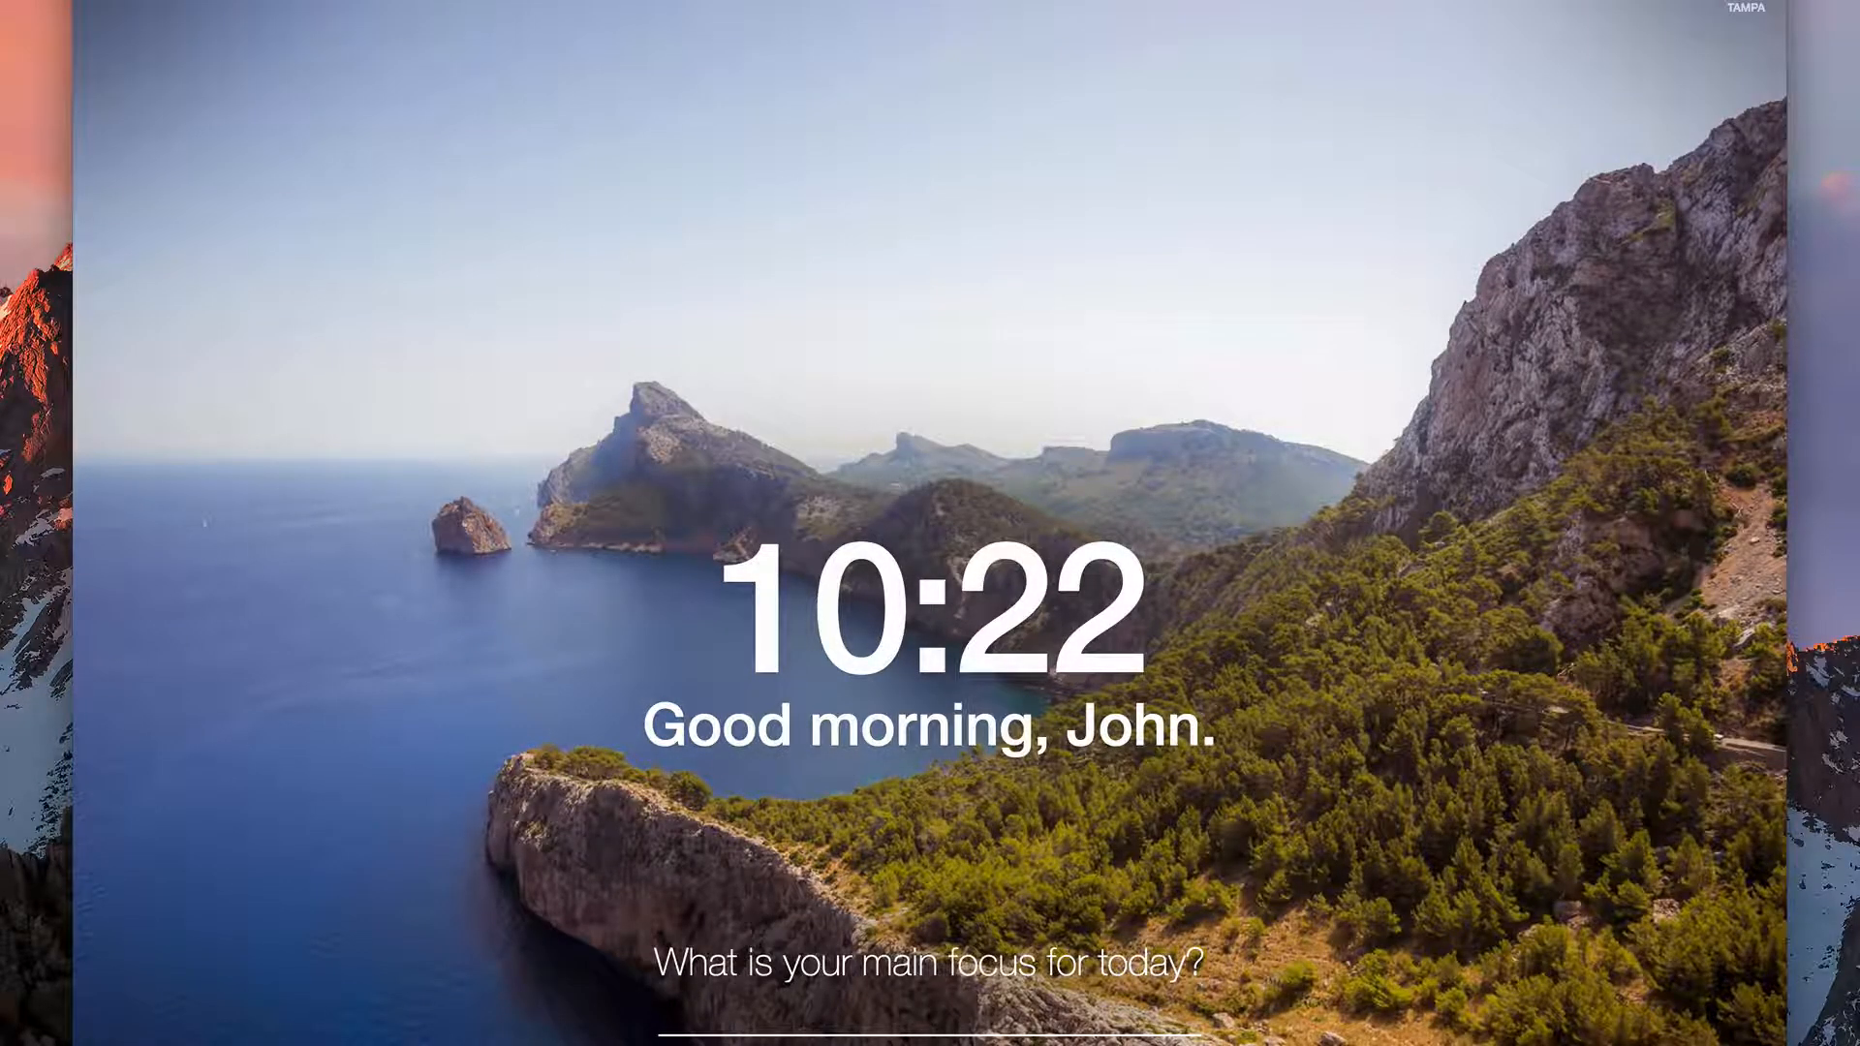
pyautogui.press('super+w')
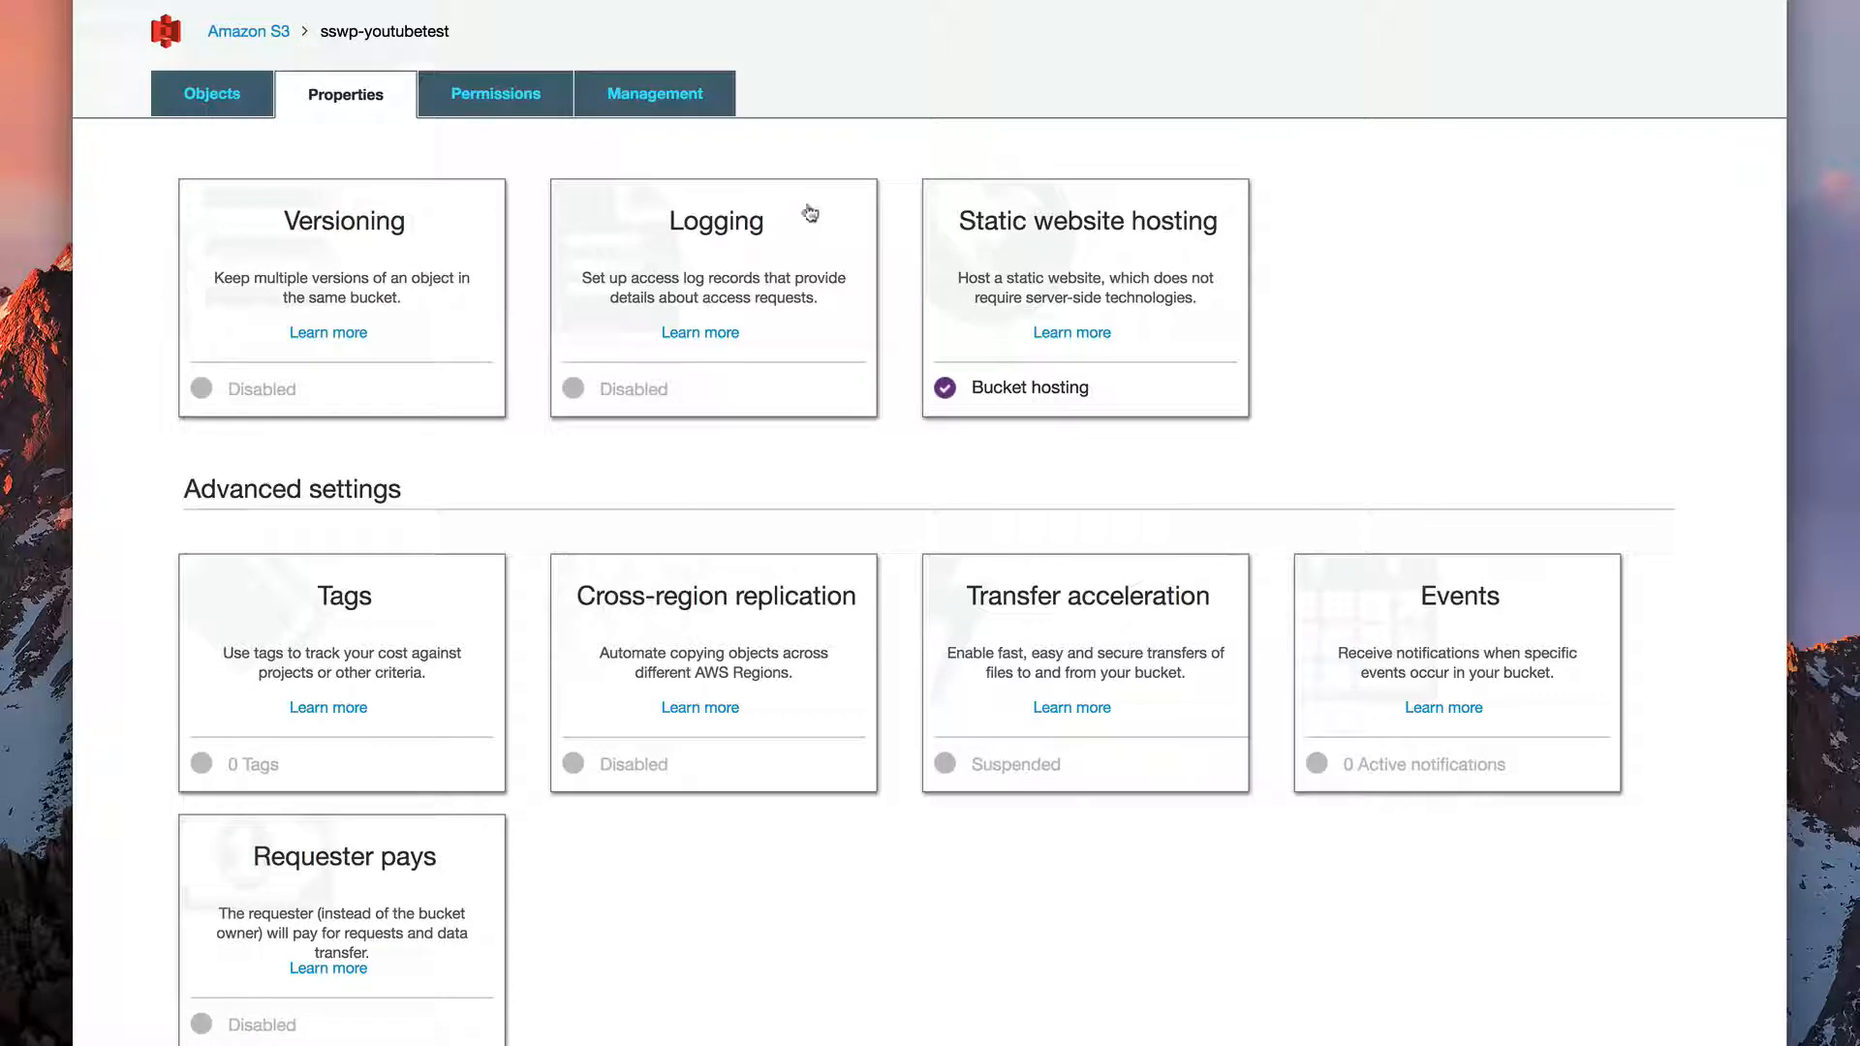
# Copy the bucket's full website endpoint address, visit it in a new browser tab, and close the hosting settings by saving them
pyautogui.click(1046, 383)
pyautogui.rightClick(1086, 81)
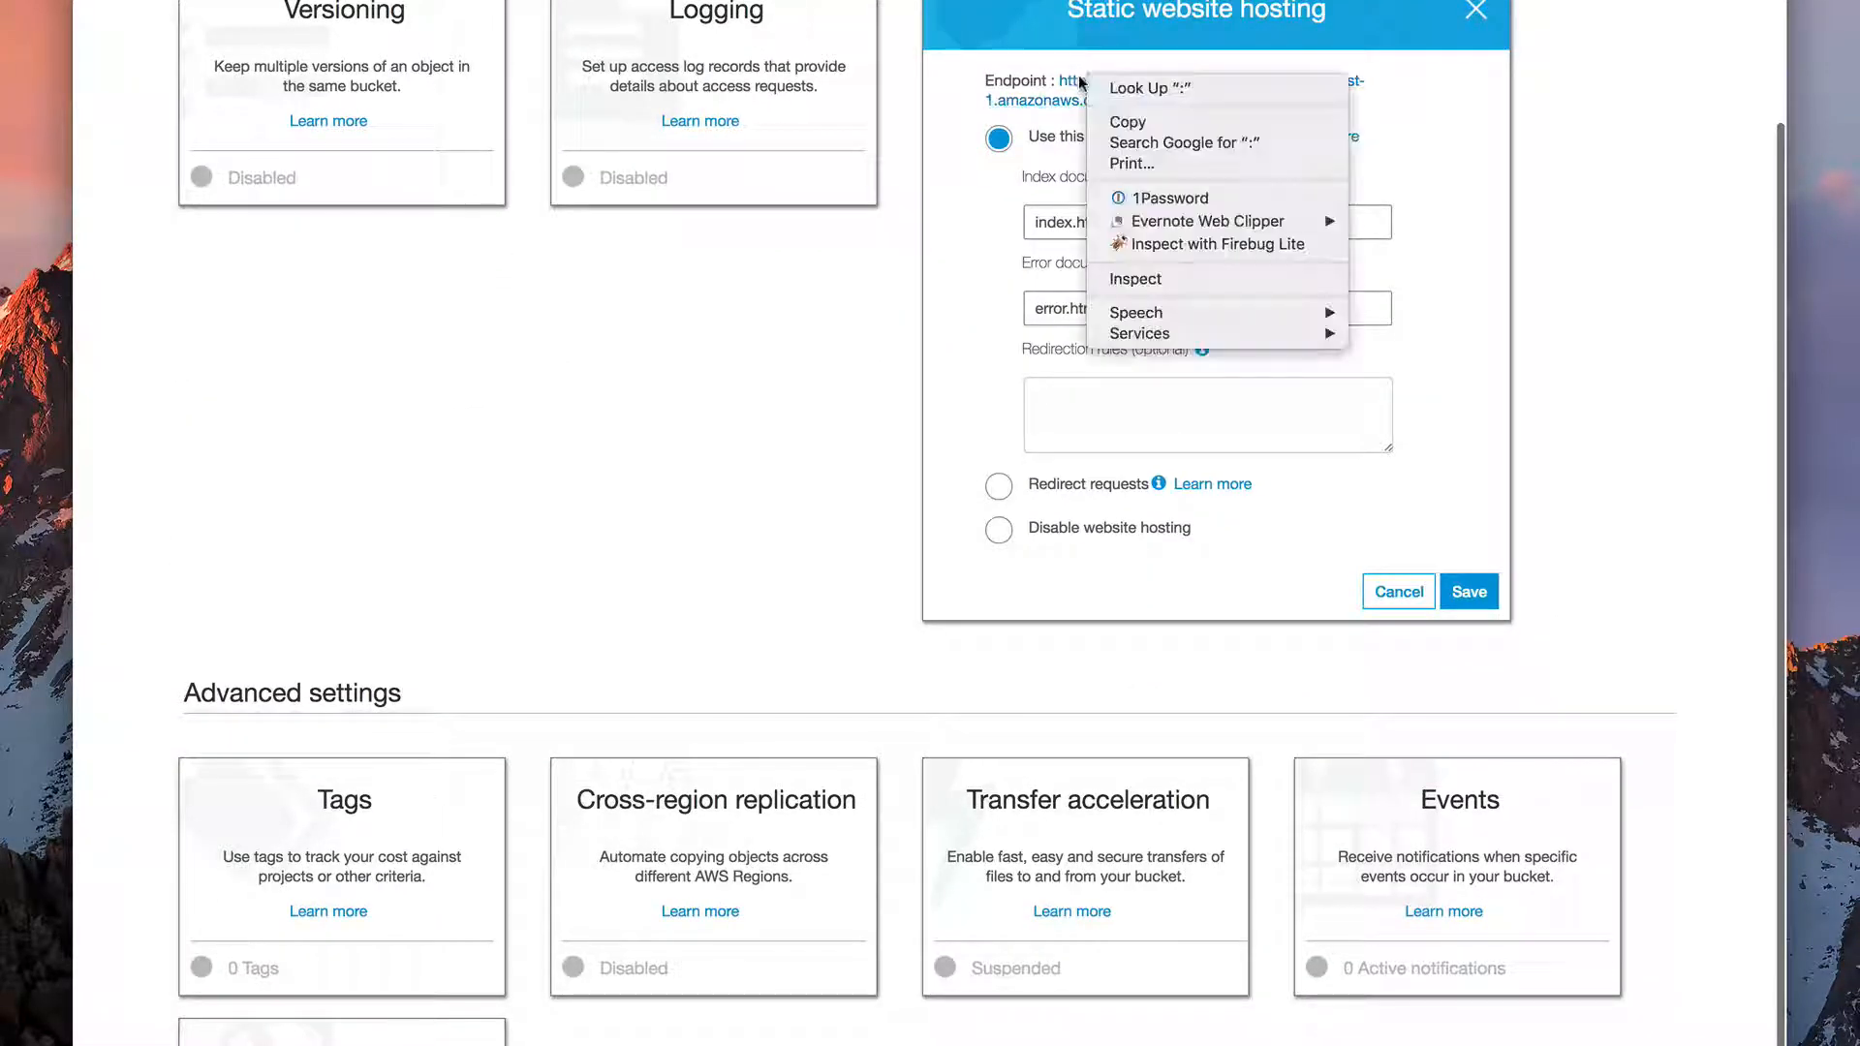
pyautogui.click(1392, 151)
pyautogui.moveTo(1107, 100); pyautogui.dragTo(1058, 79)
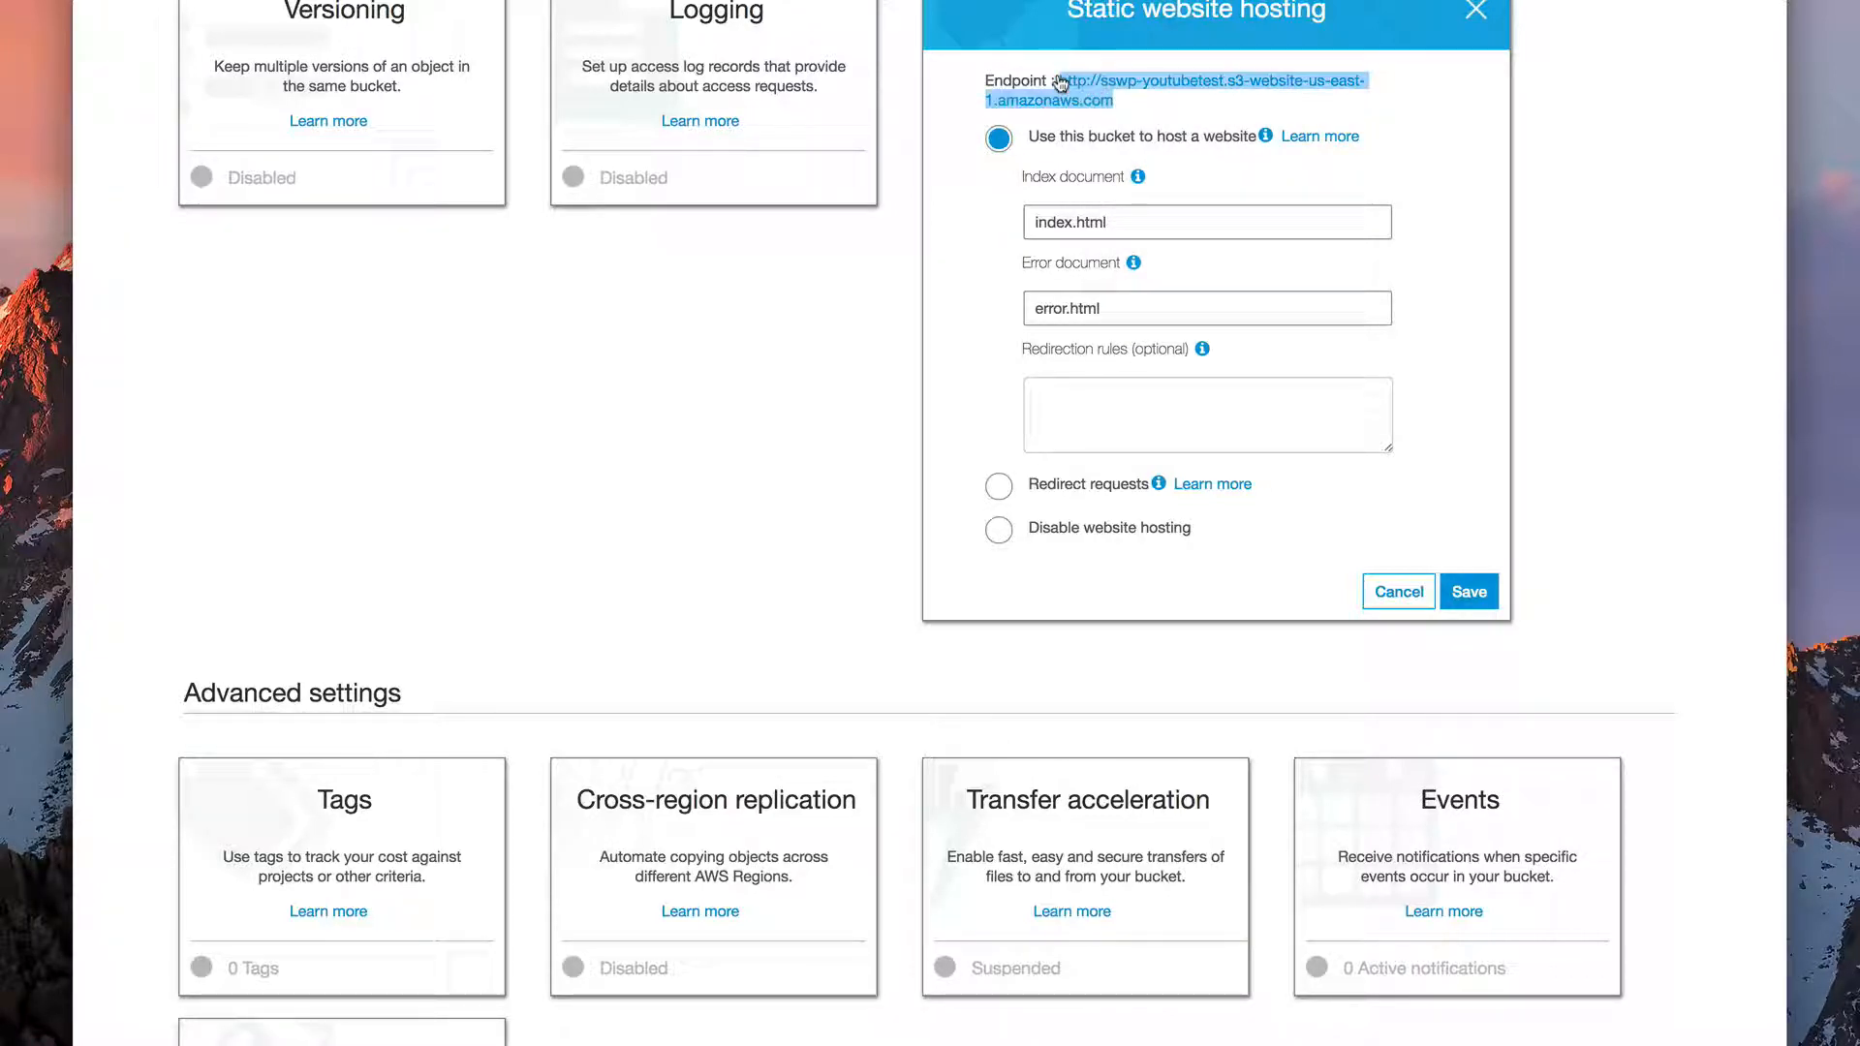
pyautogui.rightClick(1064, 79)
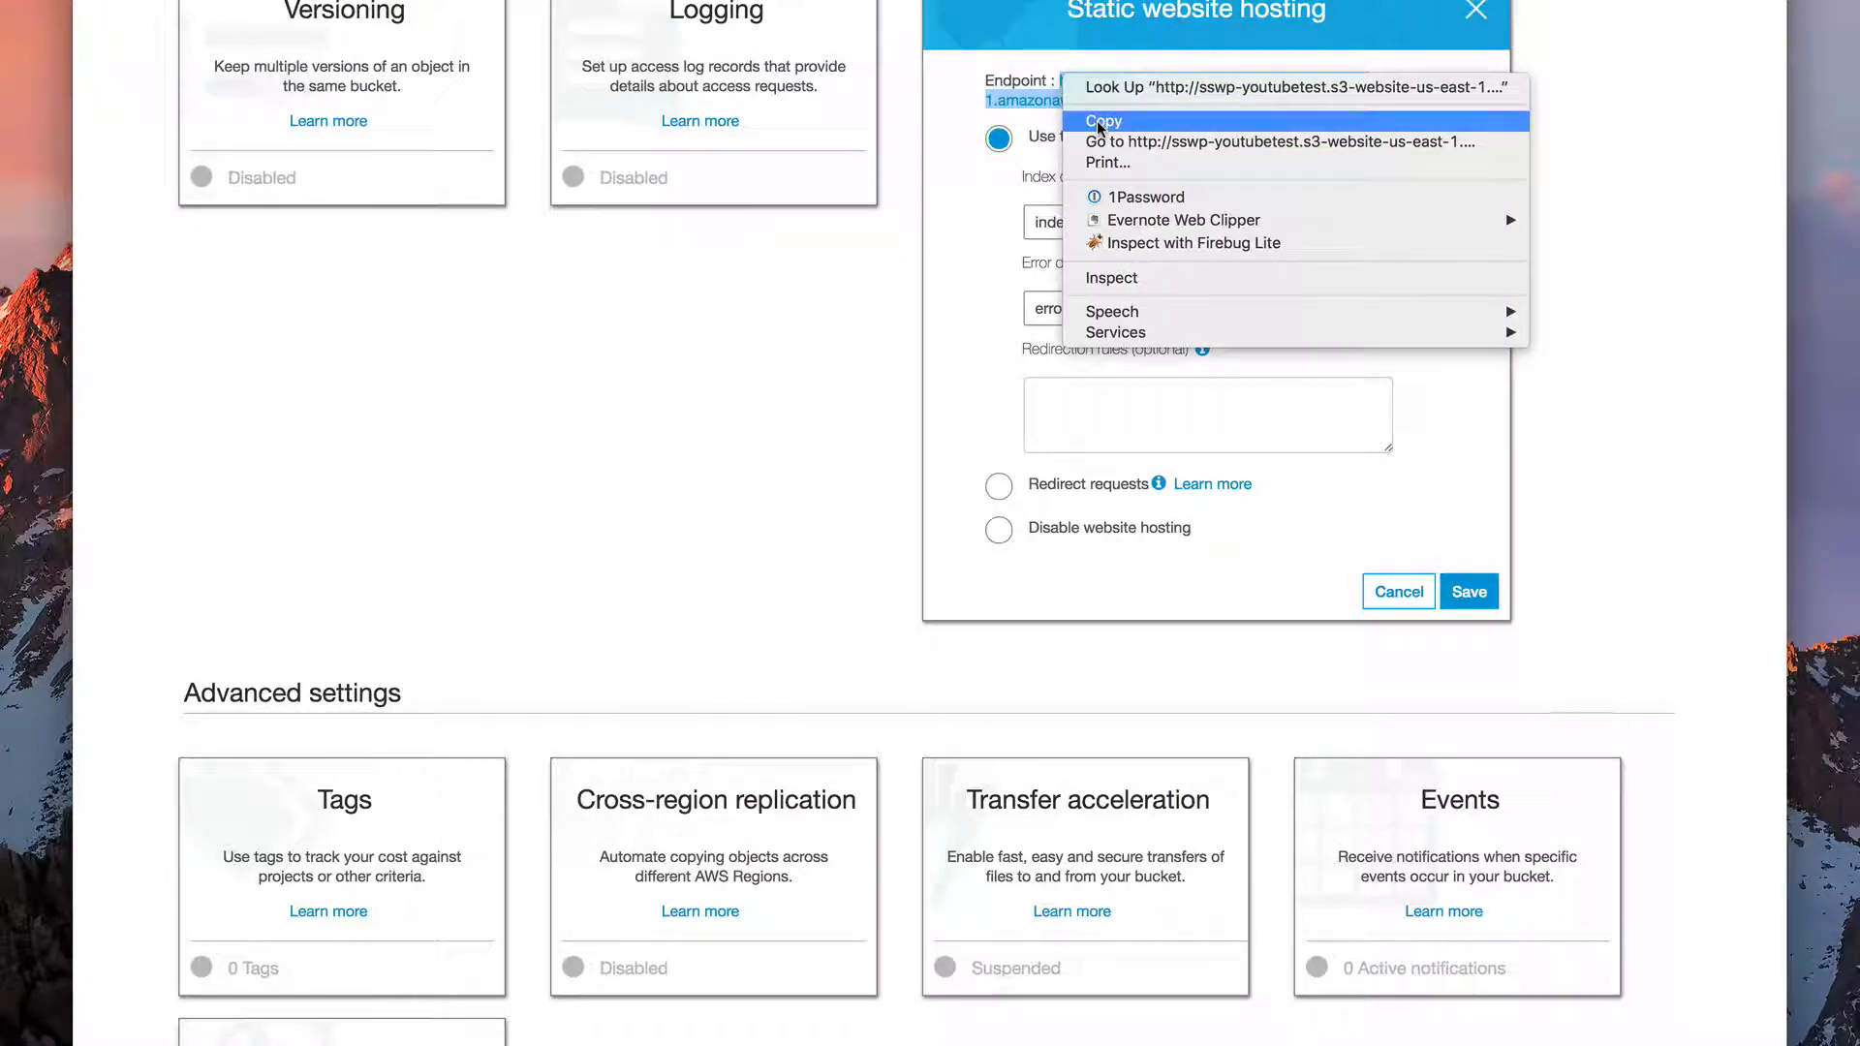
pyautogui.click(1100, 122)
pyautogui.press('super+t')
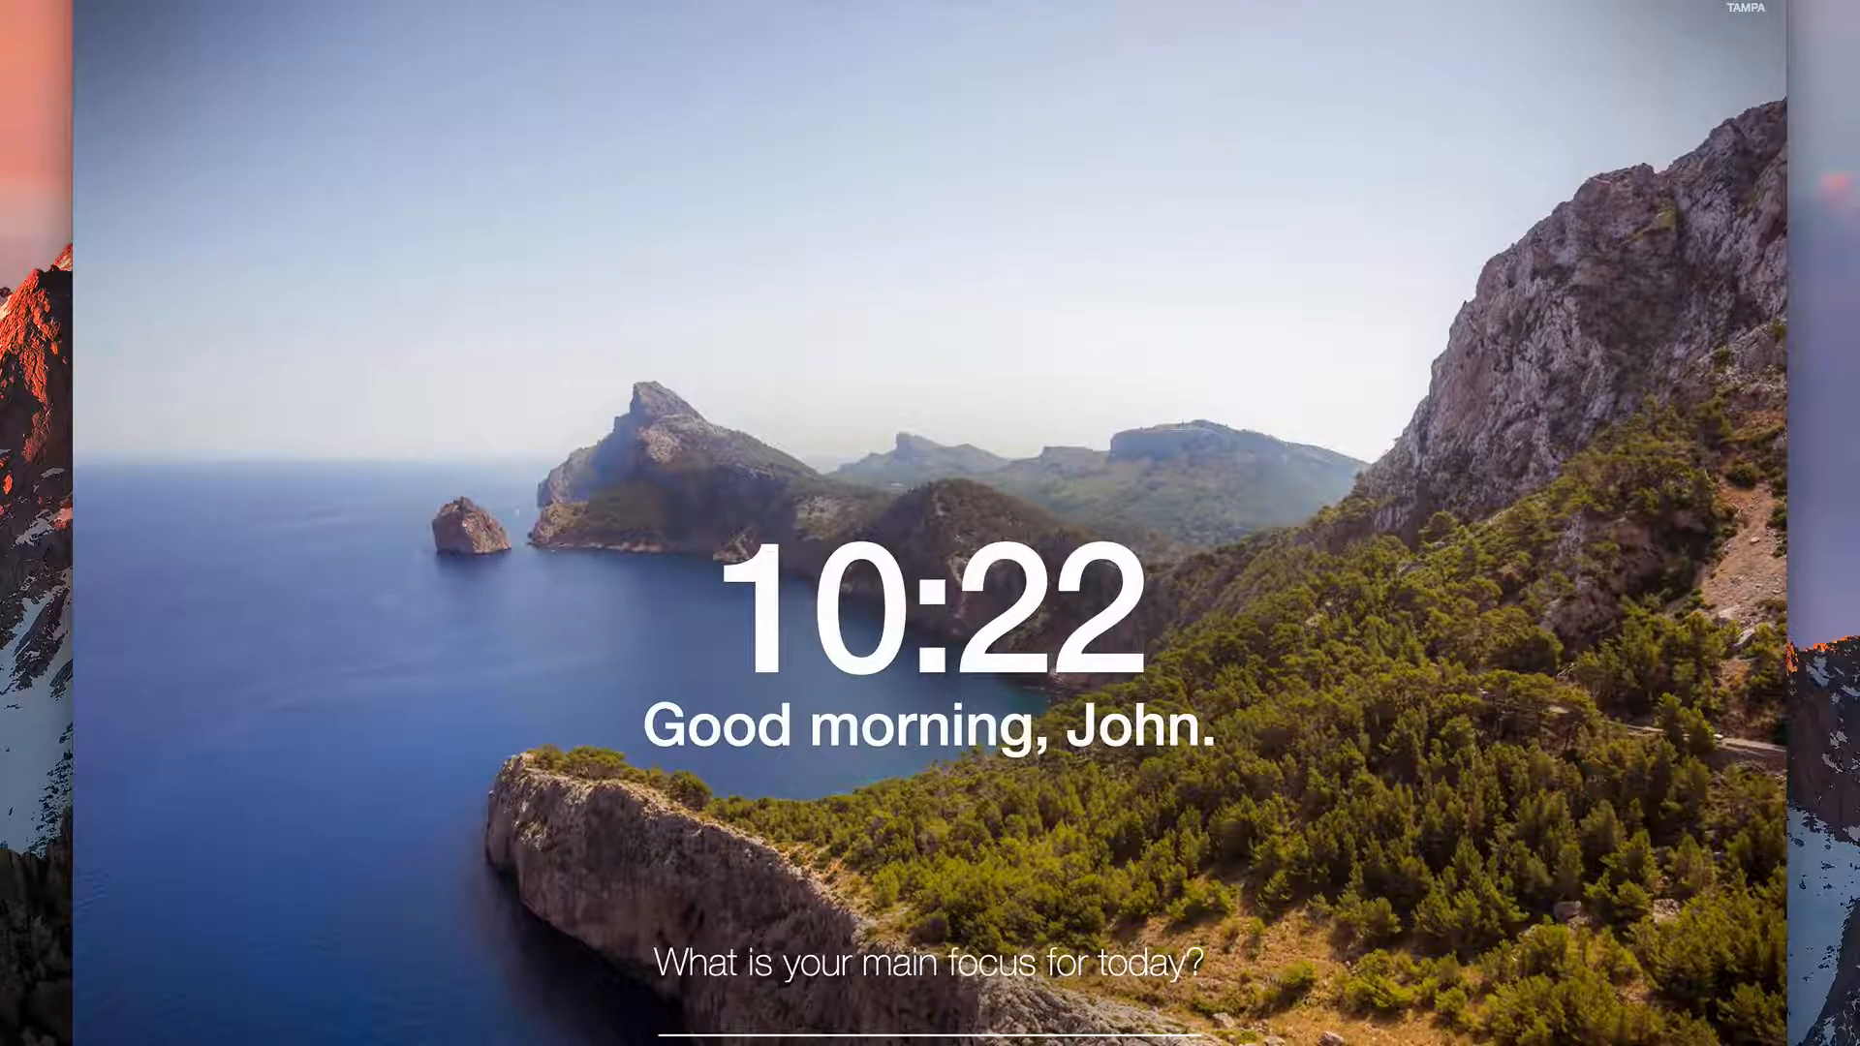
pyautogui.press('Return')
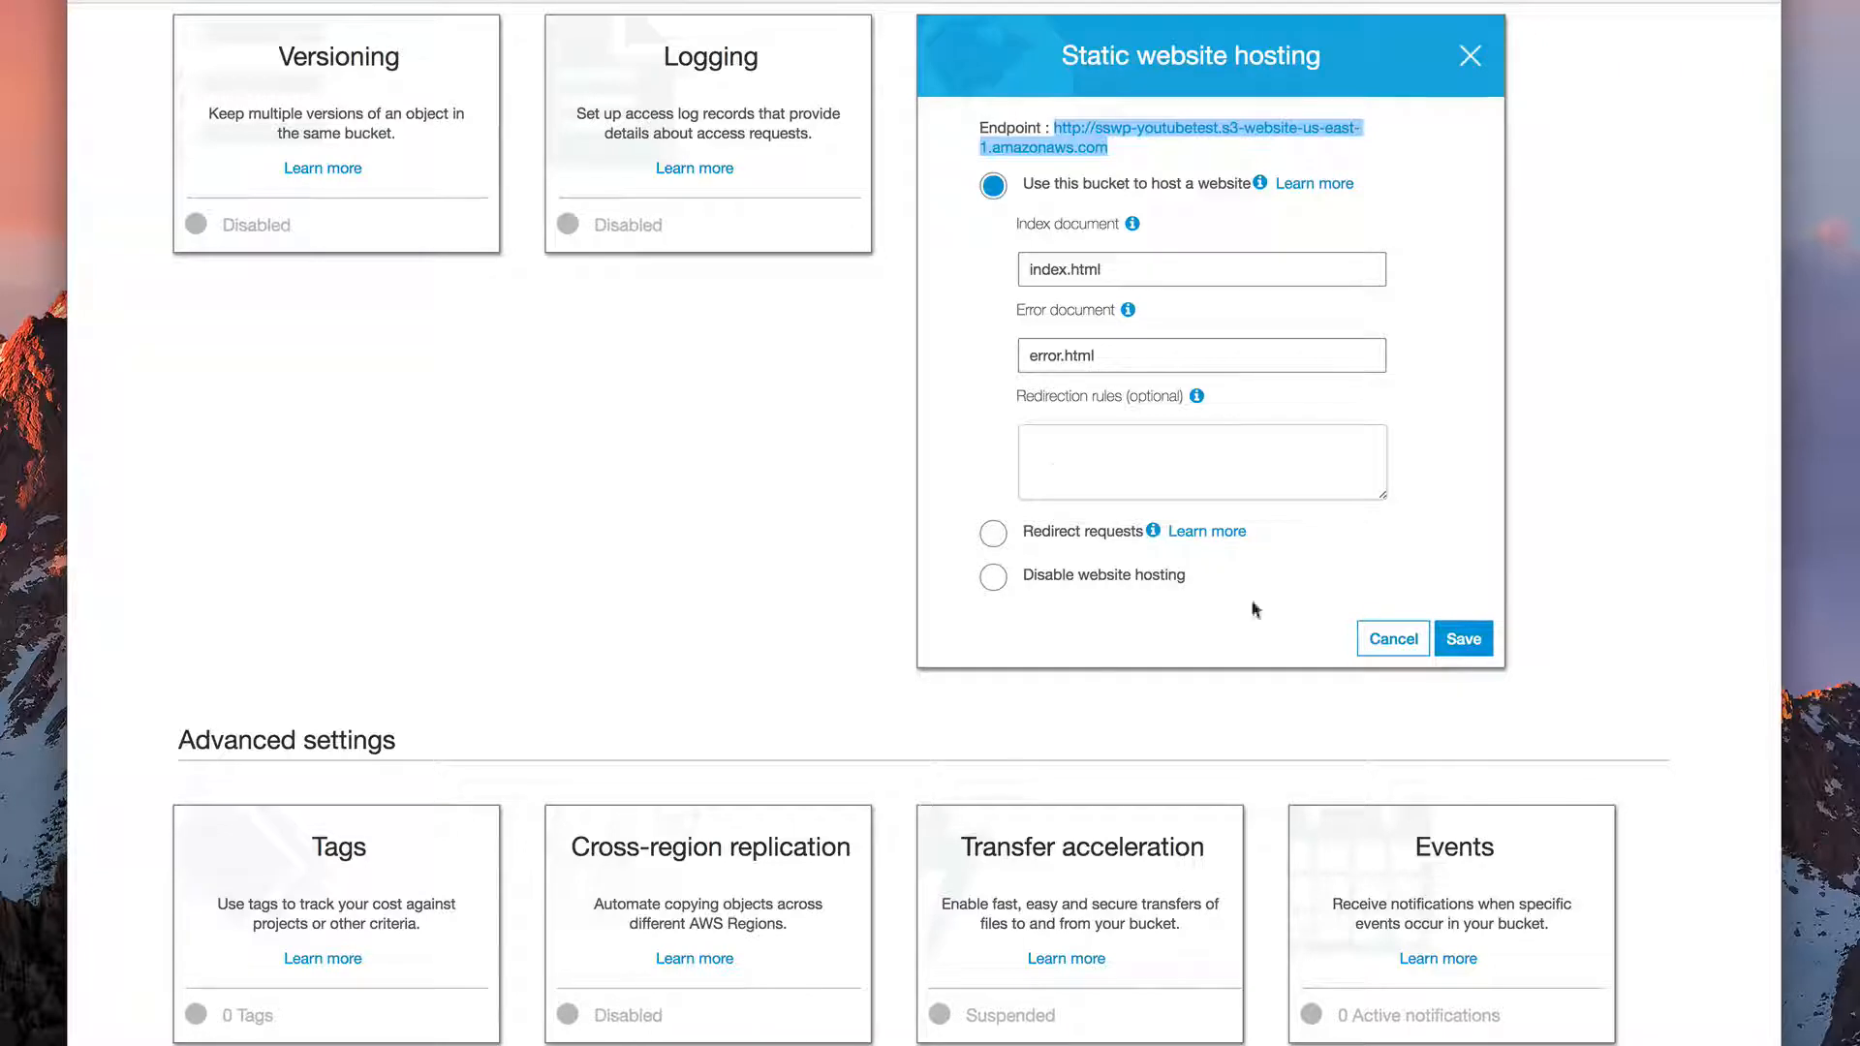
pyautogui.click(1463, 638)
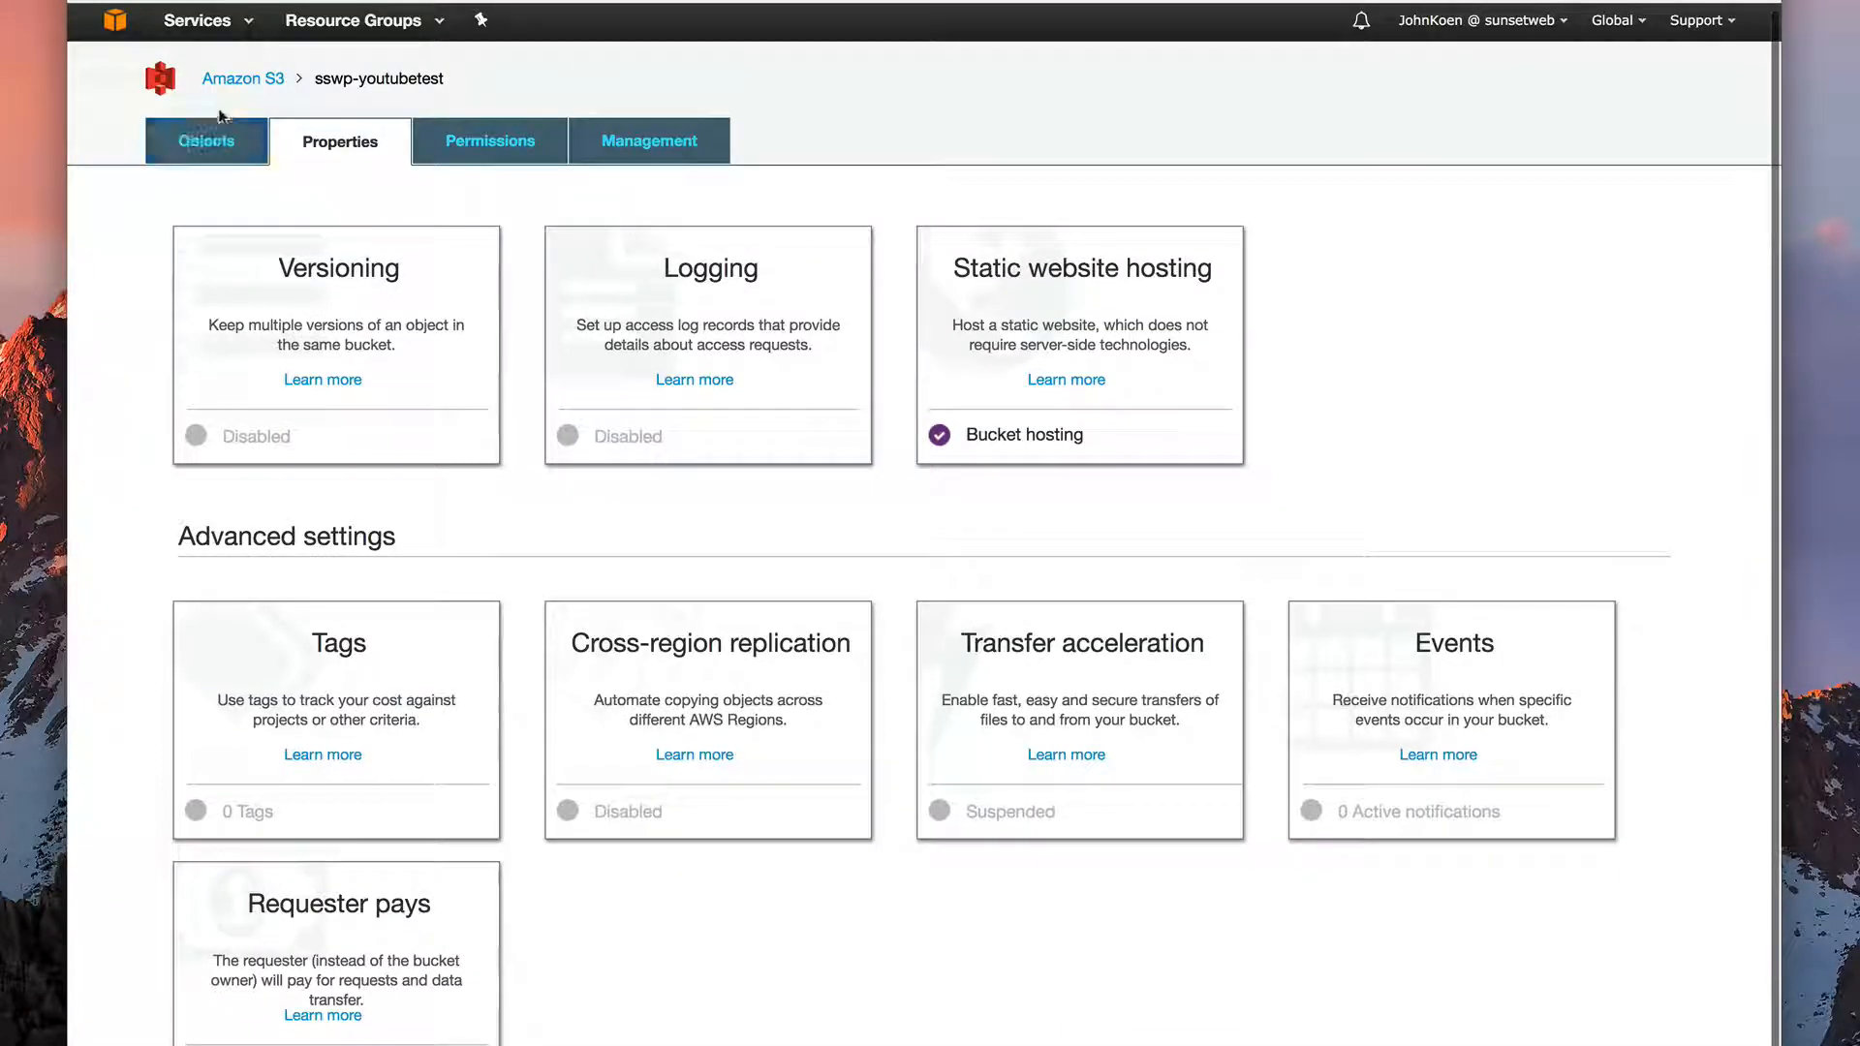
# Start an upload to the bucket and add the file AmazonWebservices_Logo.svg.png
pyautogui.click(205, 142)
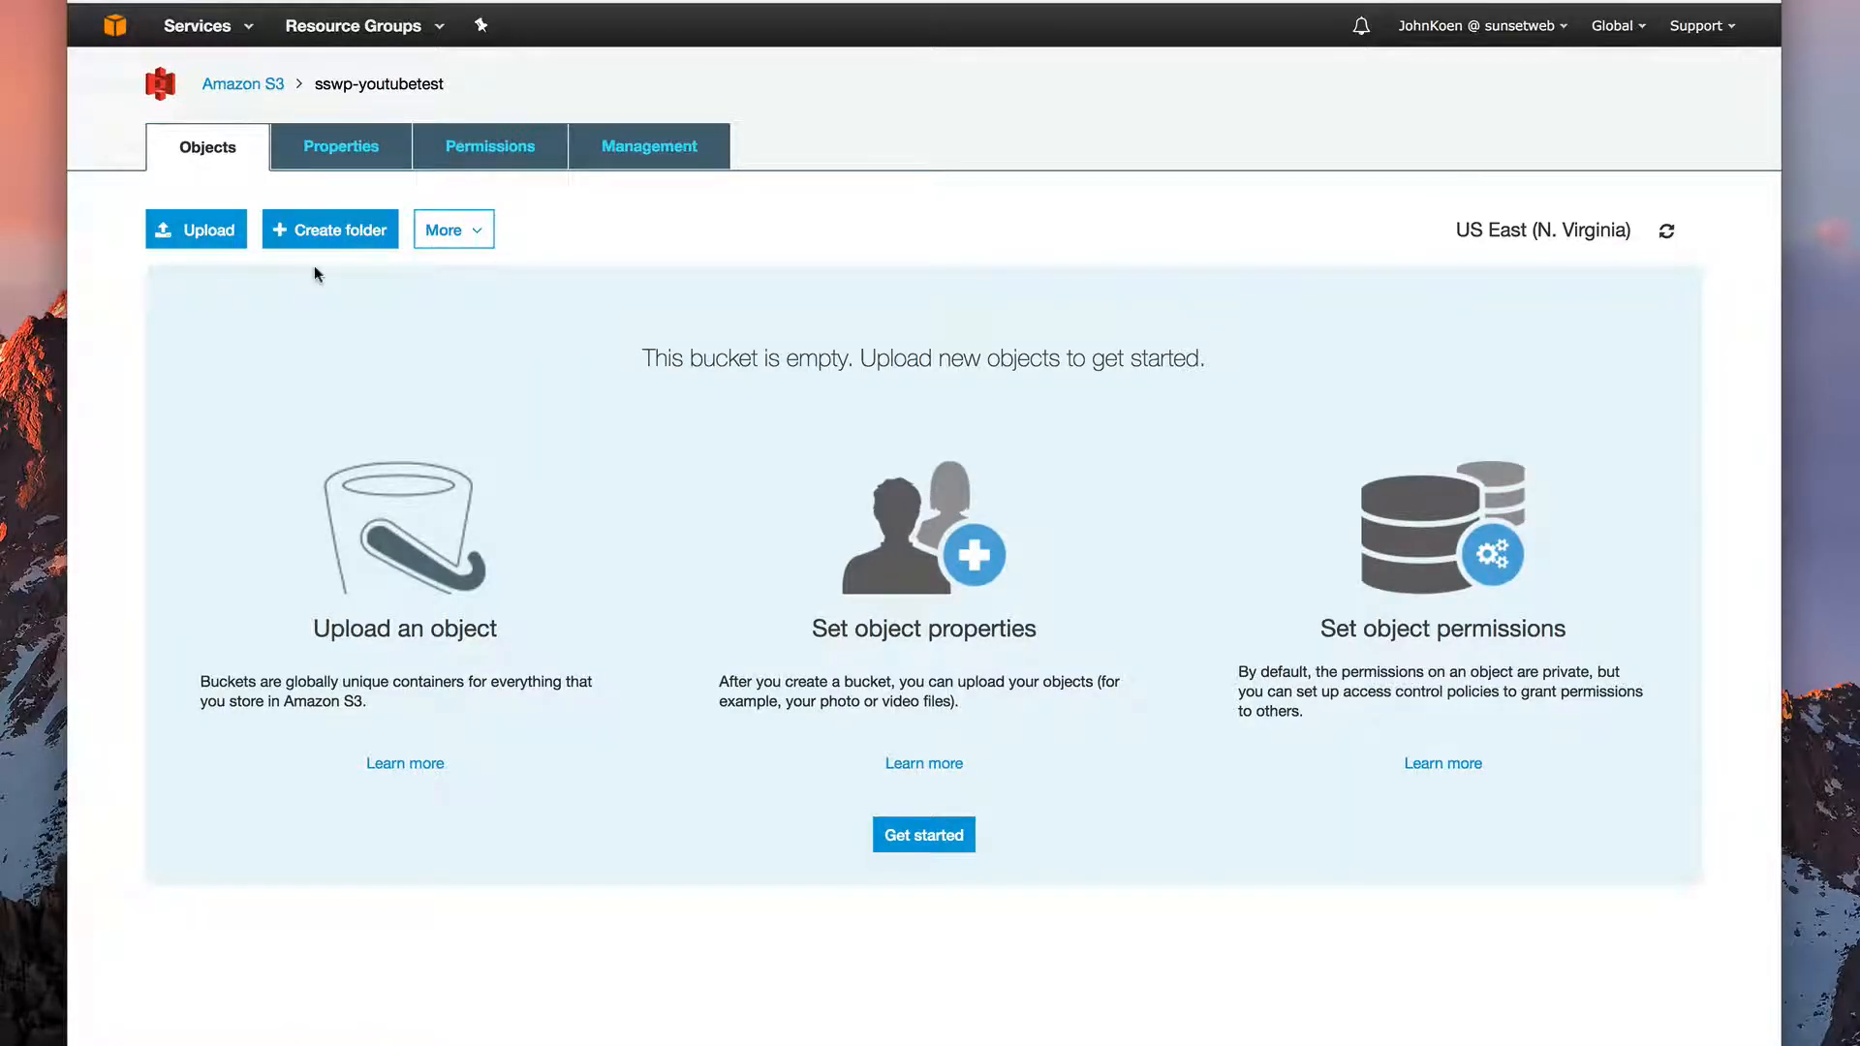
pyautogui.click(221, 247)
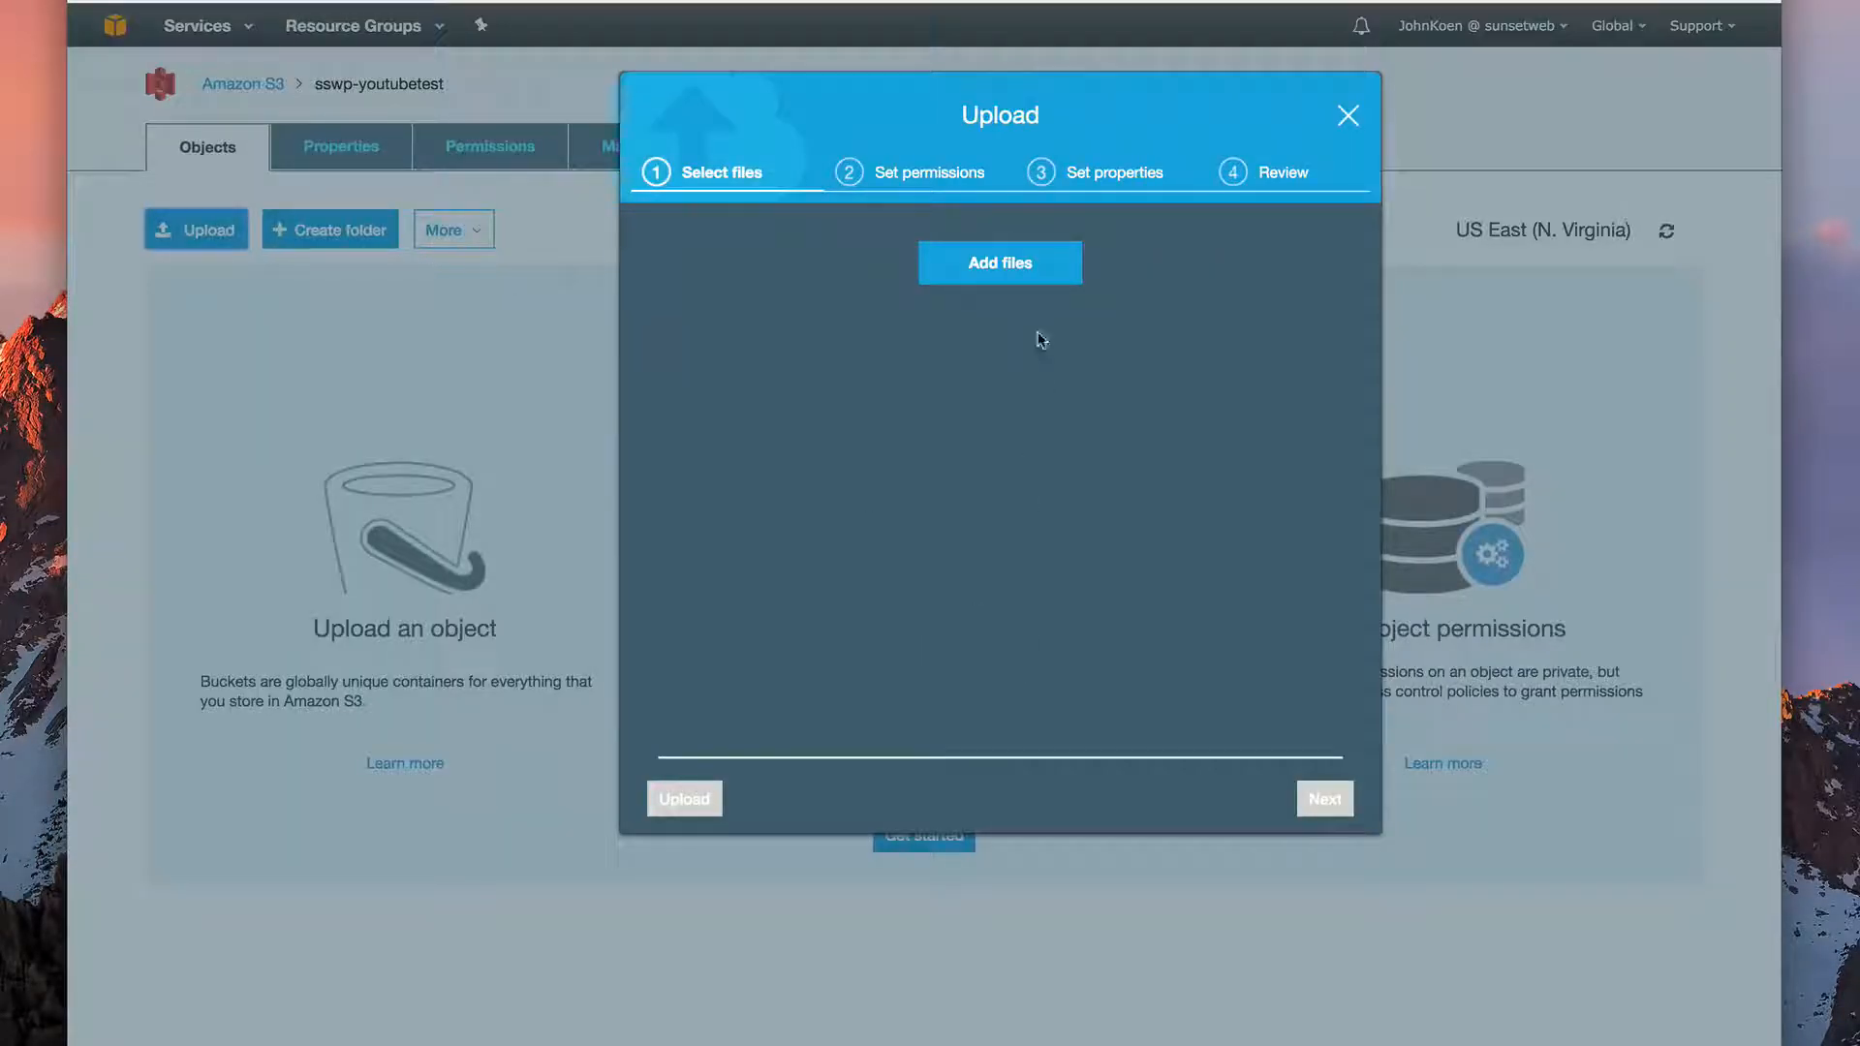
pyautogui.click(1004, 261)
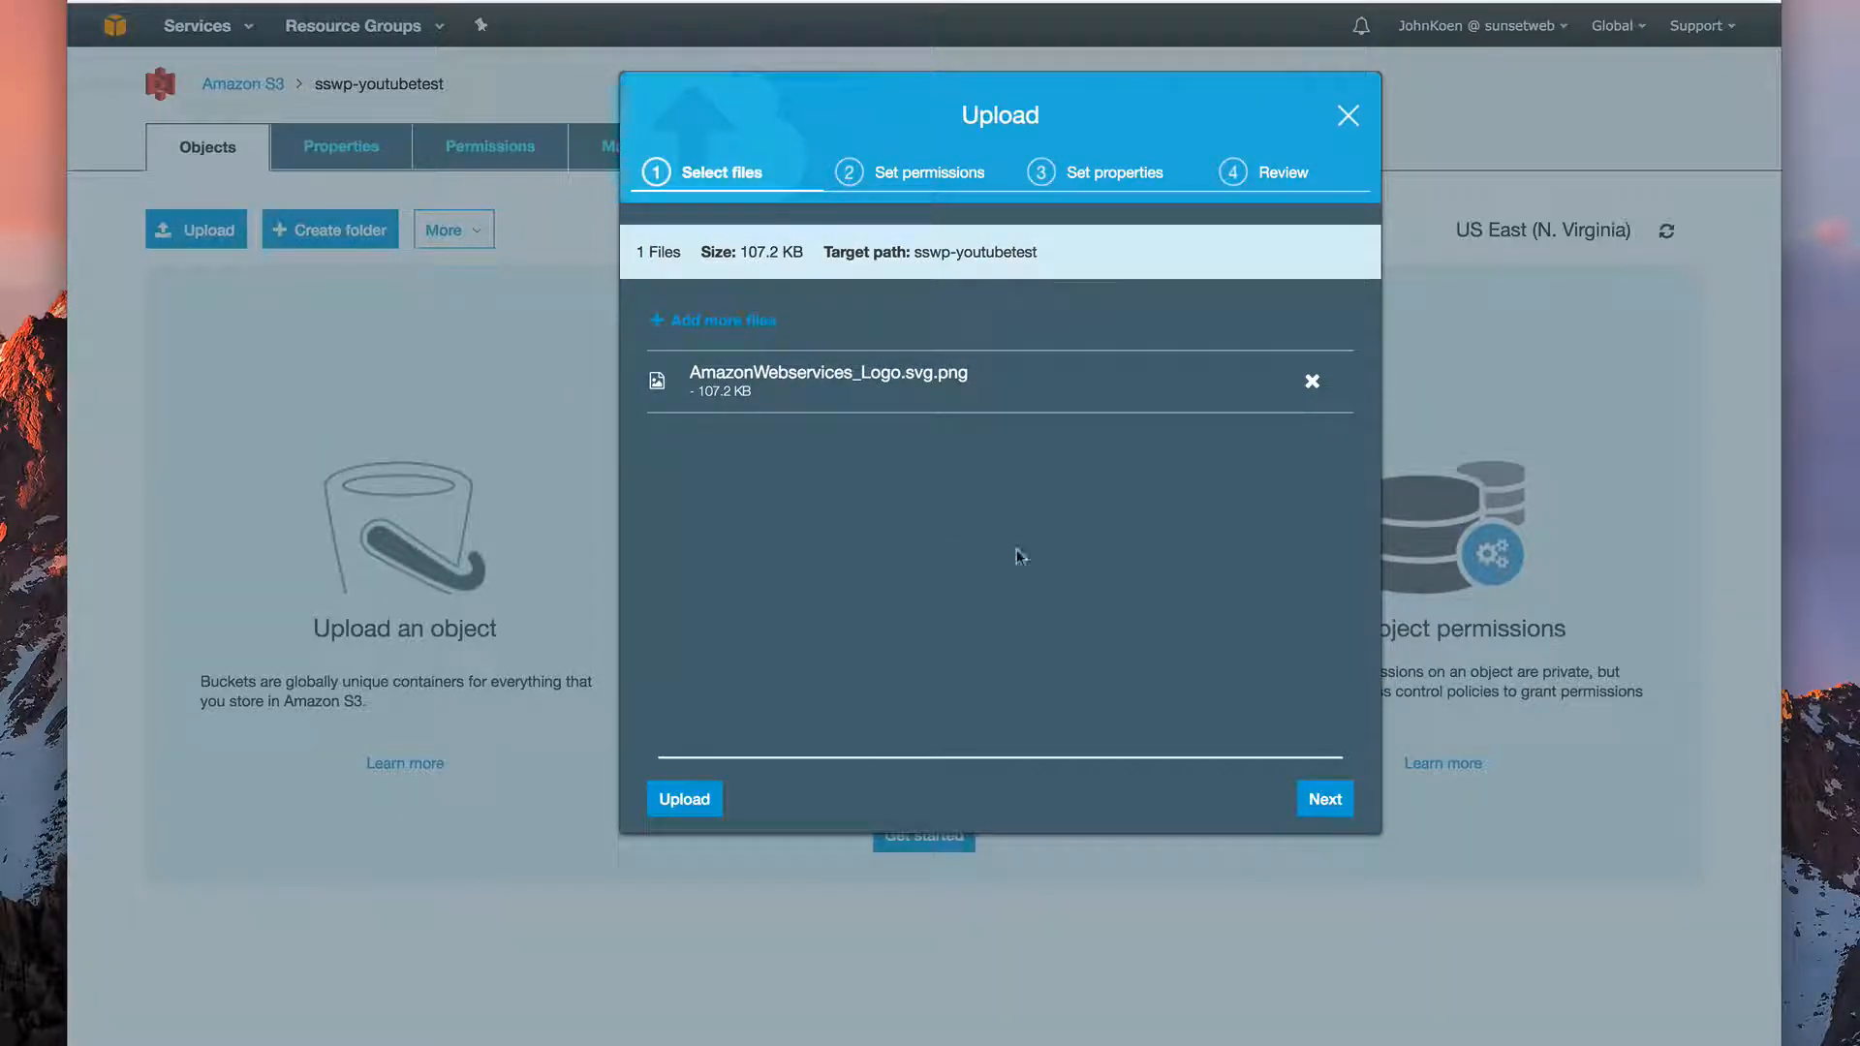
# Upload the logo file with default permissions, Standard storage class, no encryption and no metadata
pyautogui.click(1323, 804)
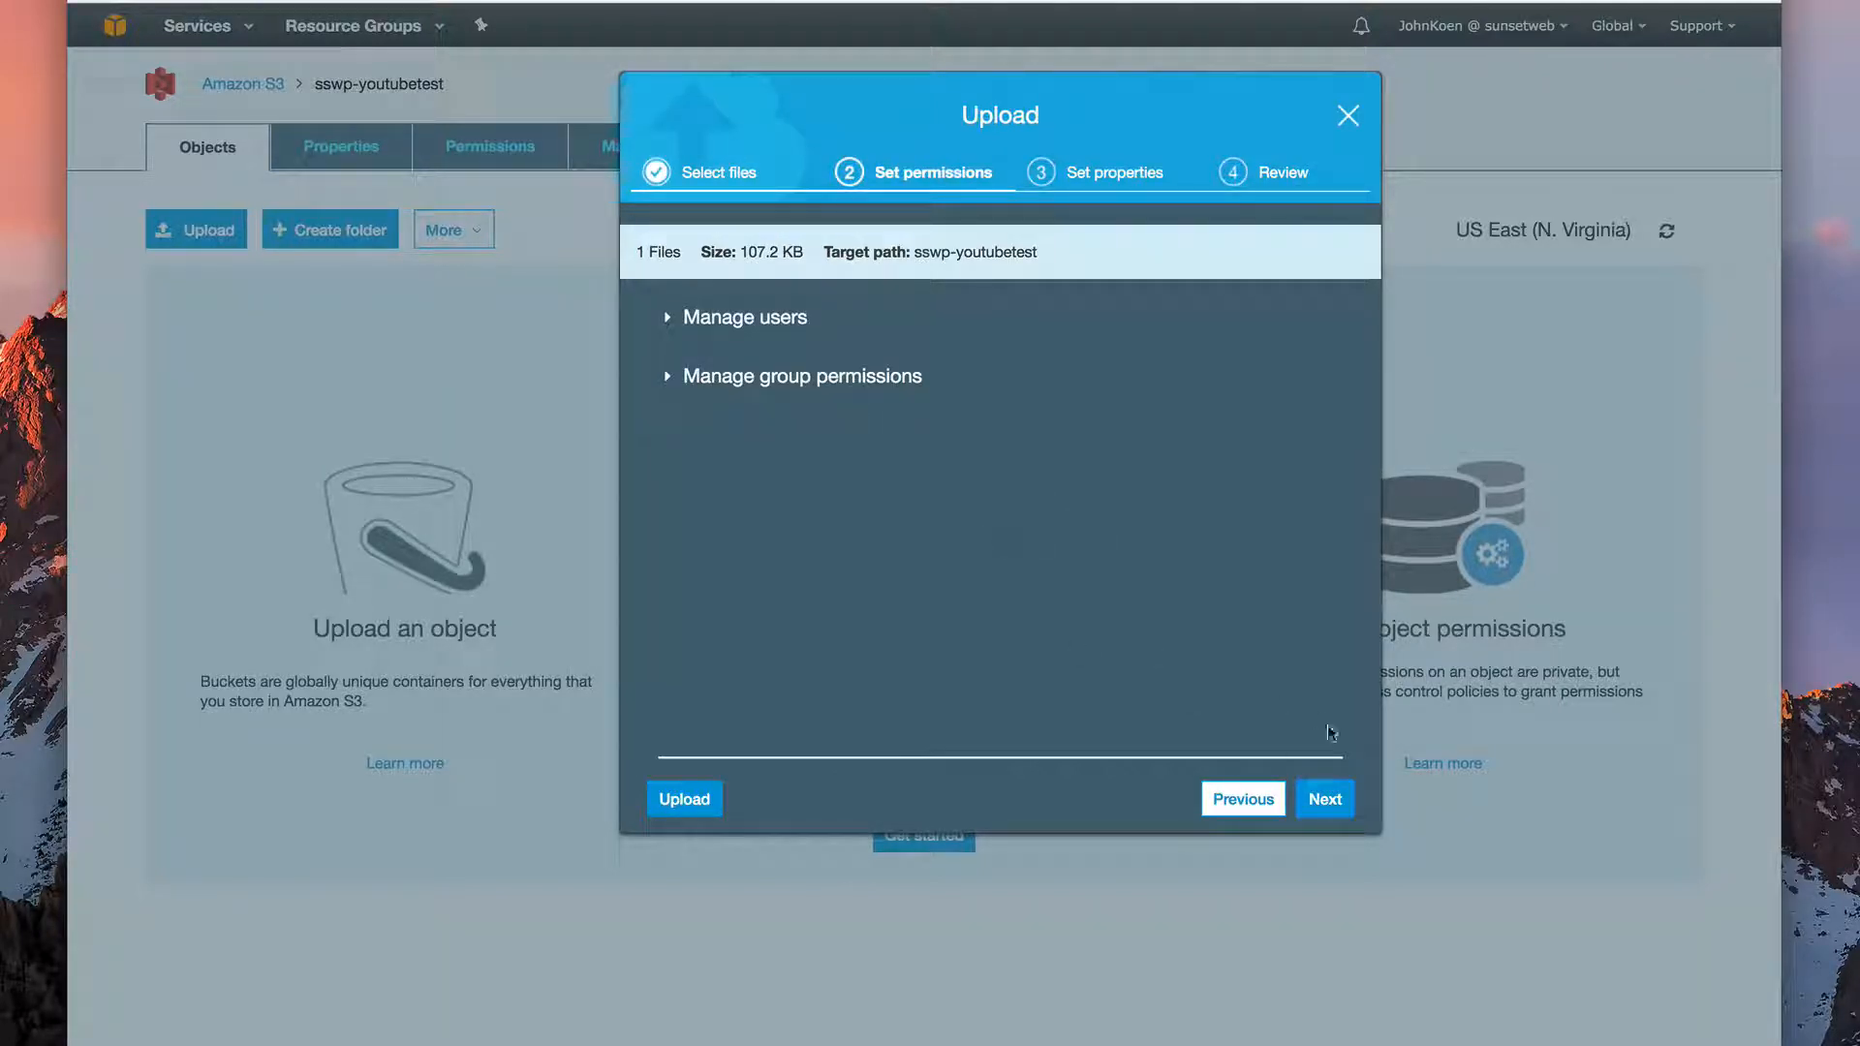
pyautogui.click(1323, 800)
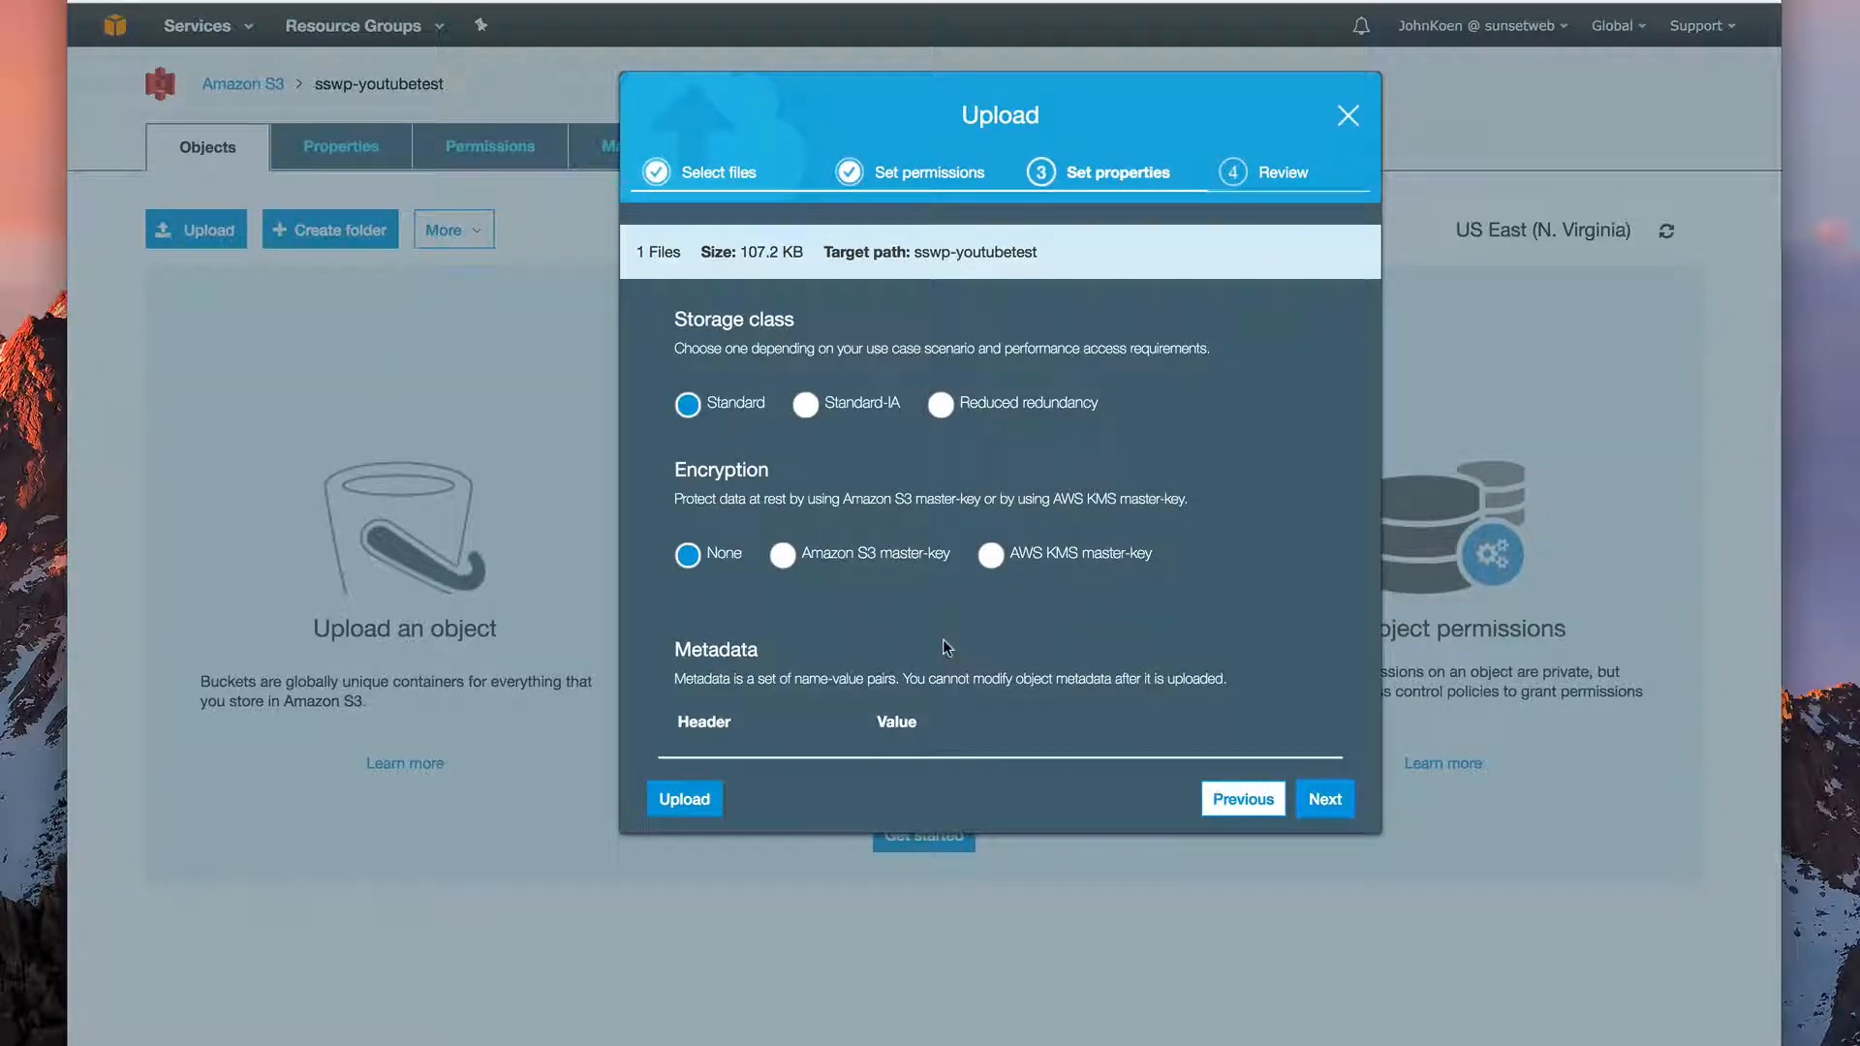
pyautogui.scroll(-2, 947, 647)
pyautogui.scroll(2, 945, 645)
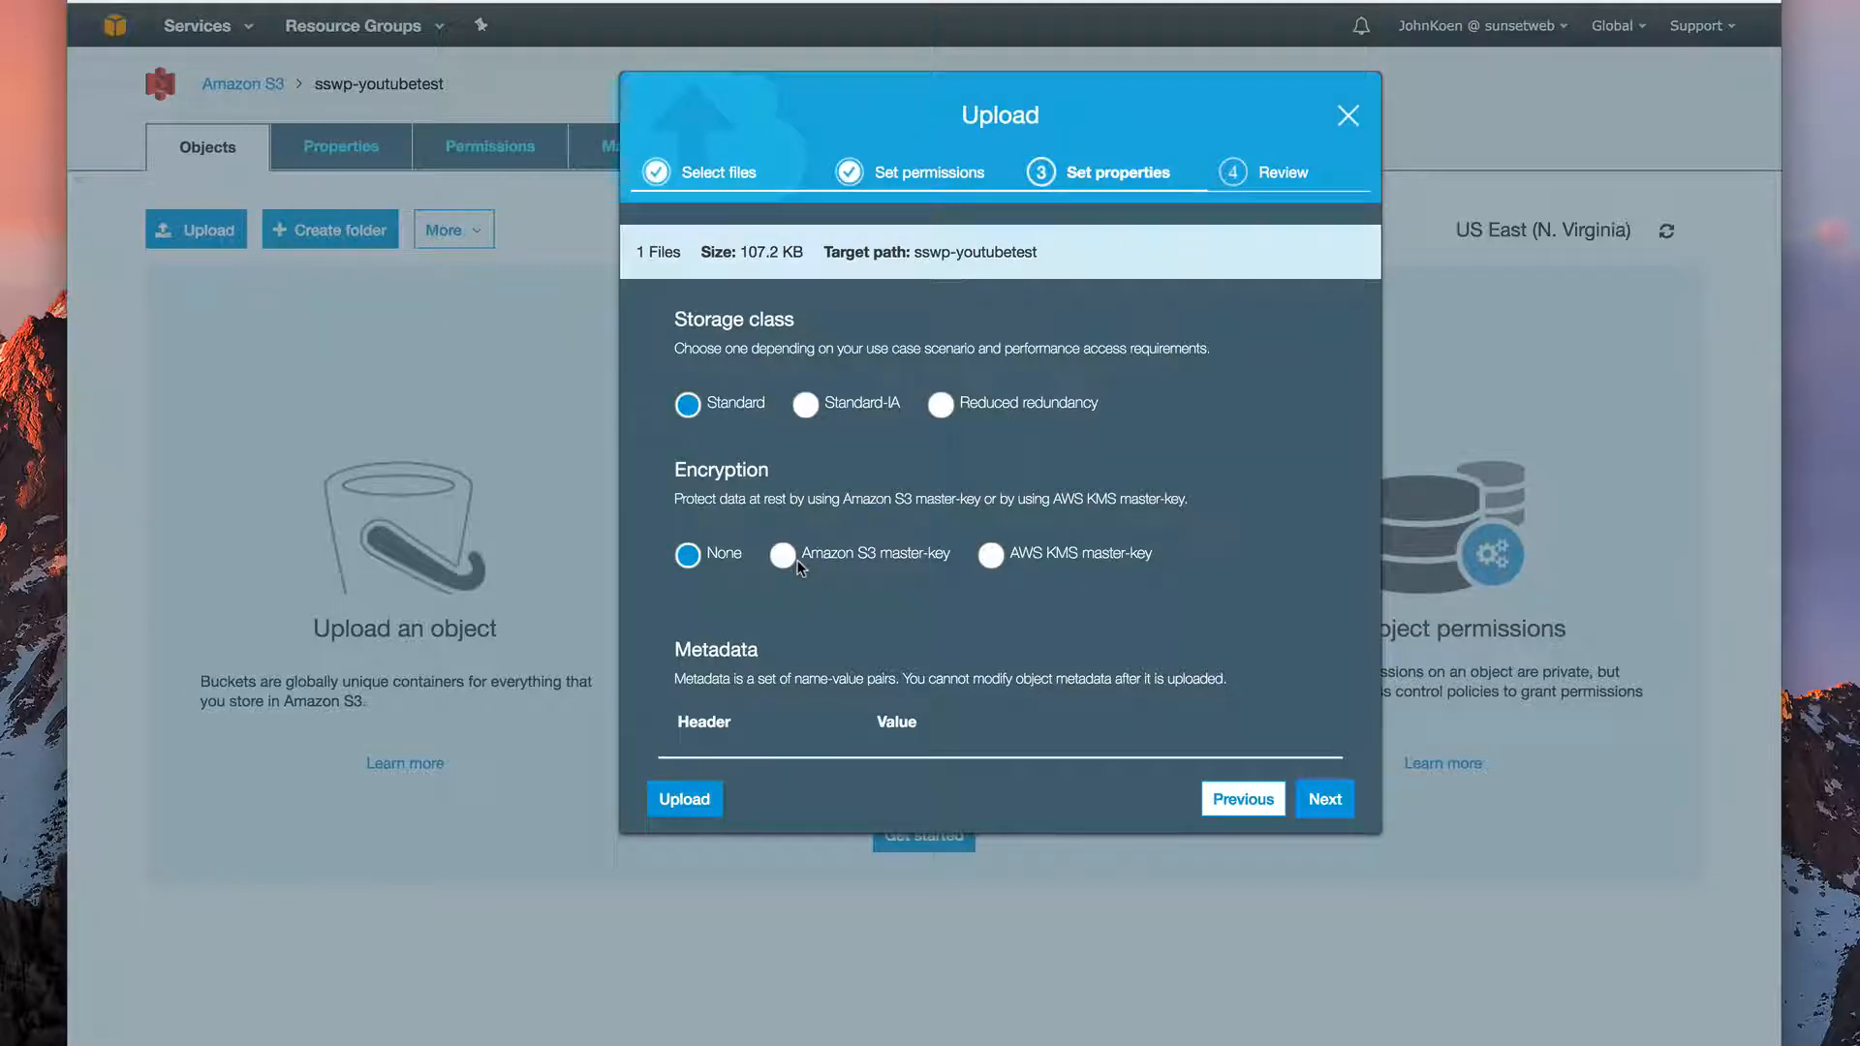
pyautogui.scroll(-3, 1215, 708)
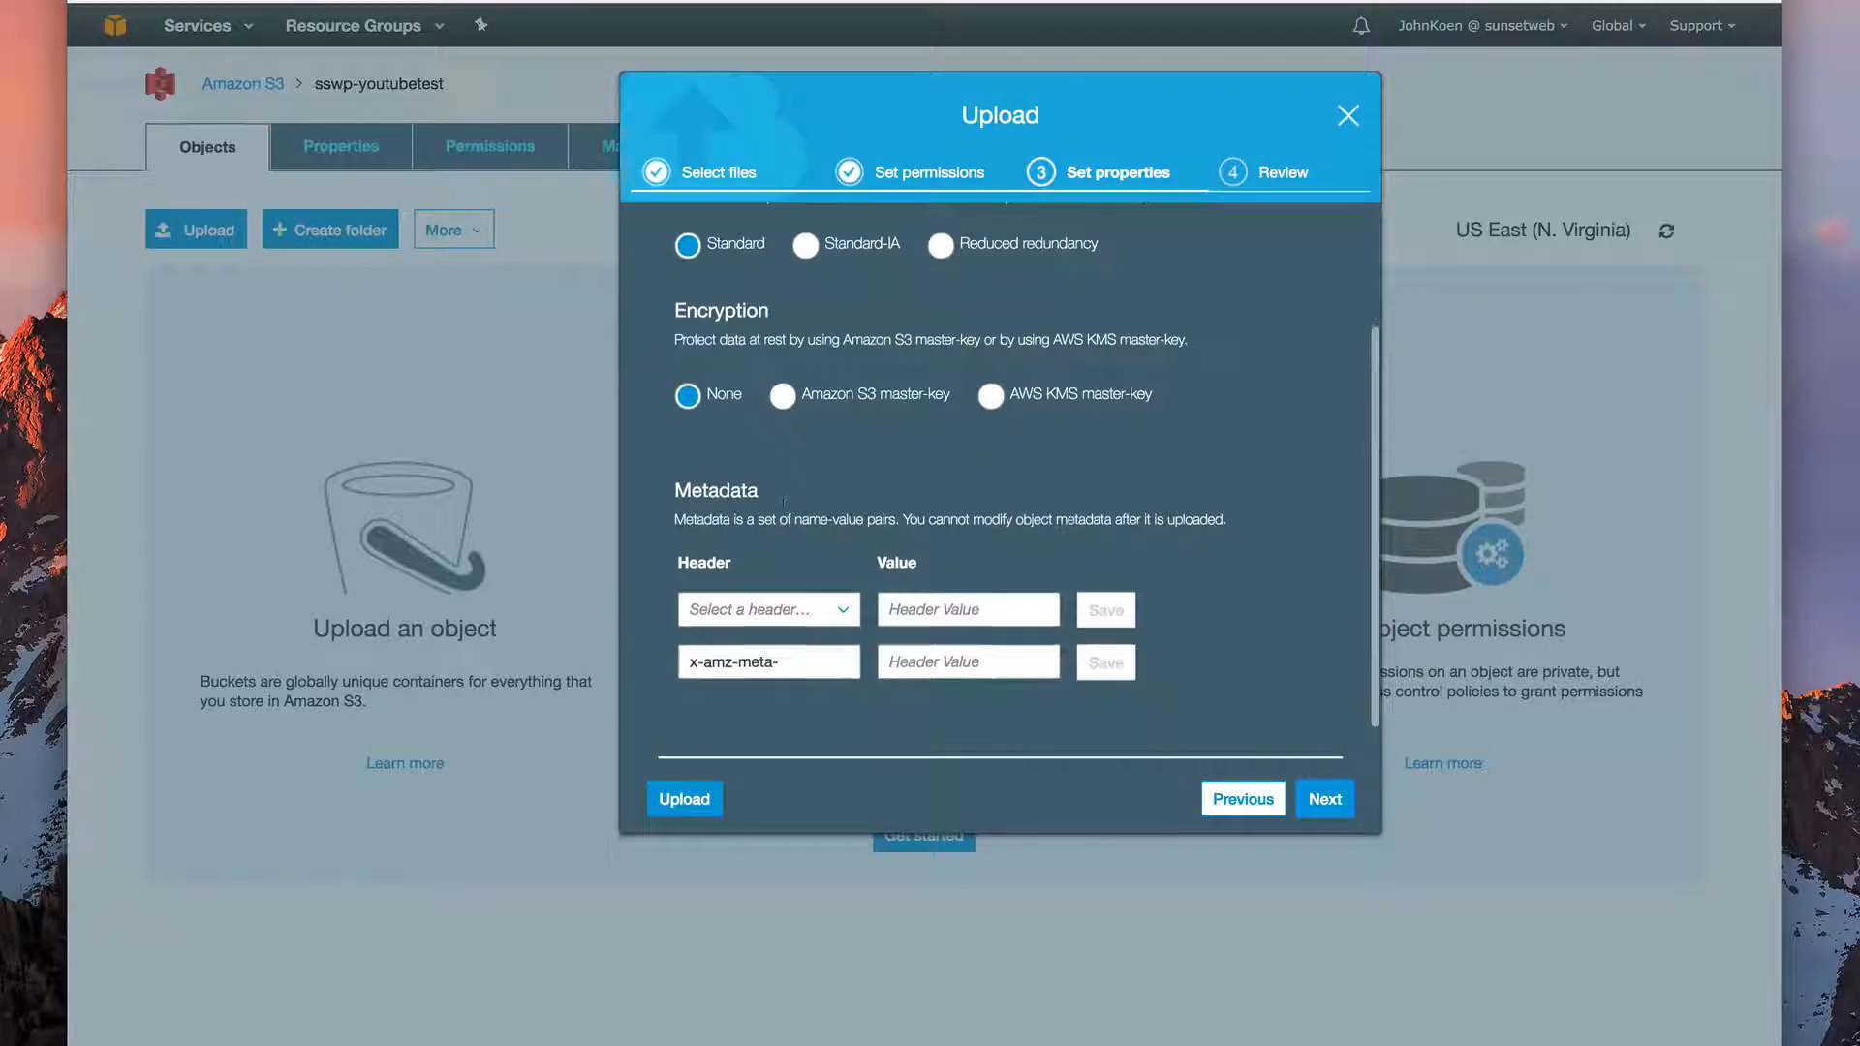
pyautogui.click(1327, 800)
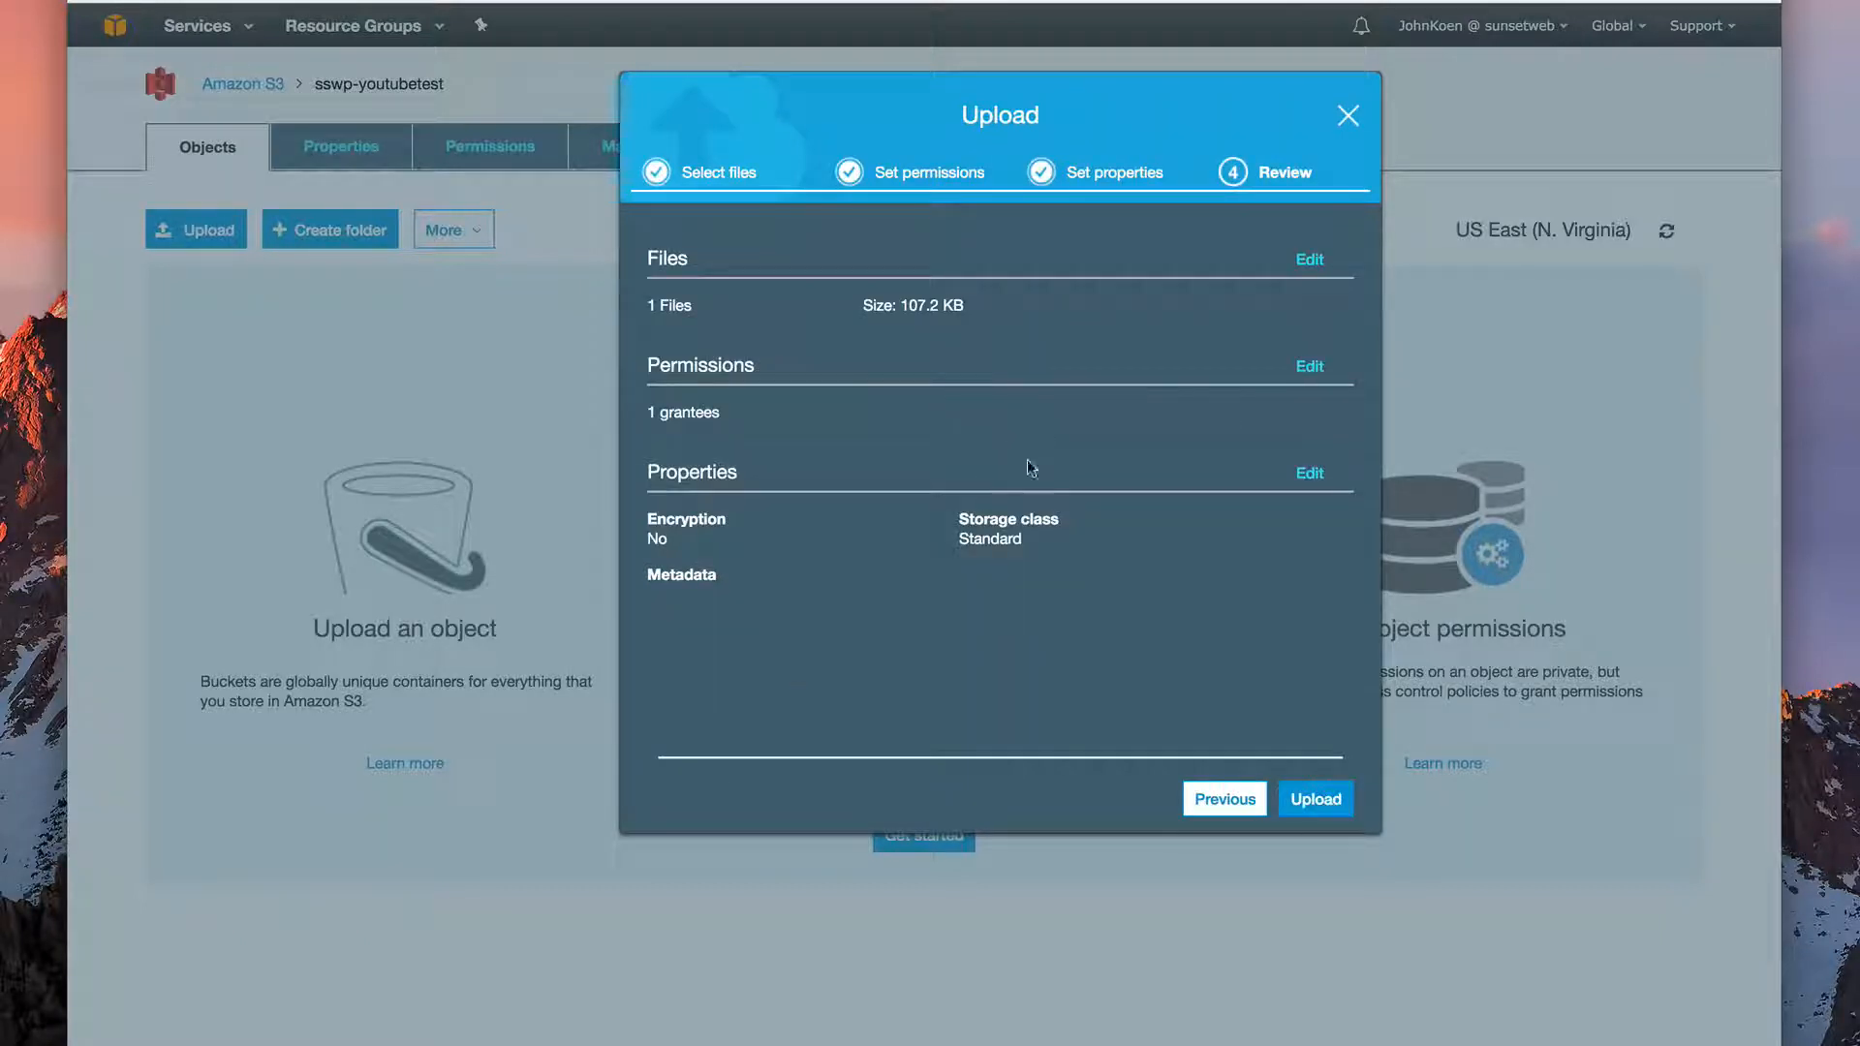
pyautogui.click(1315, 798)
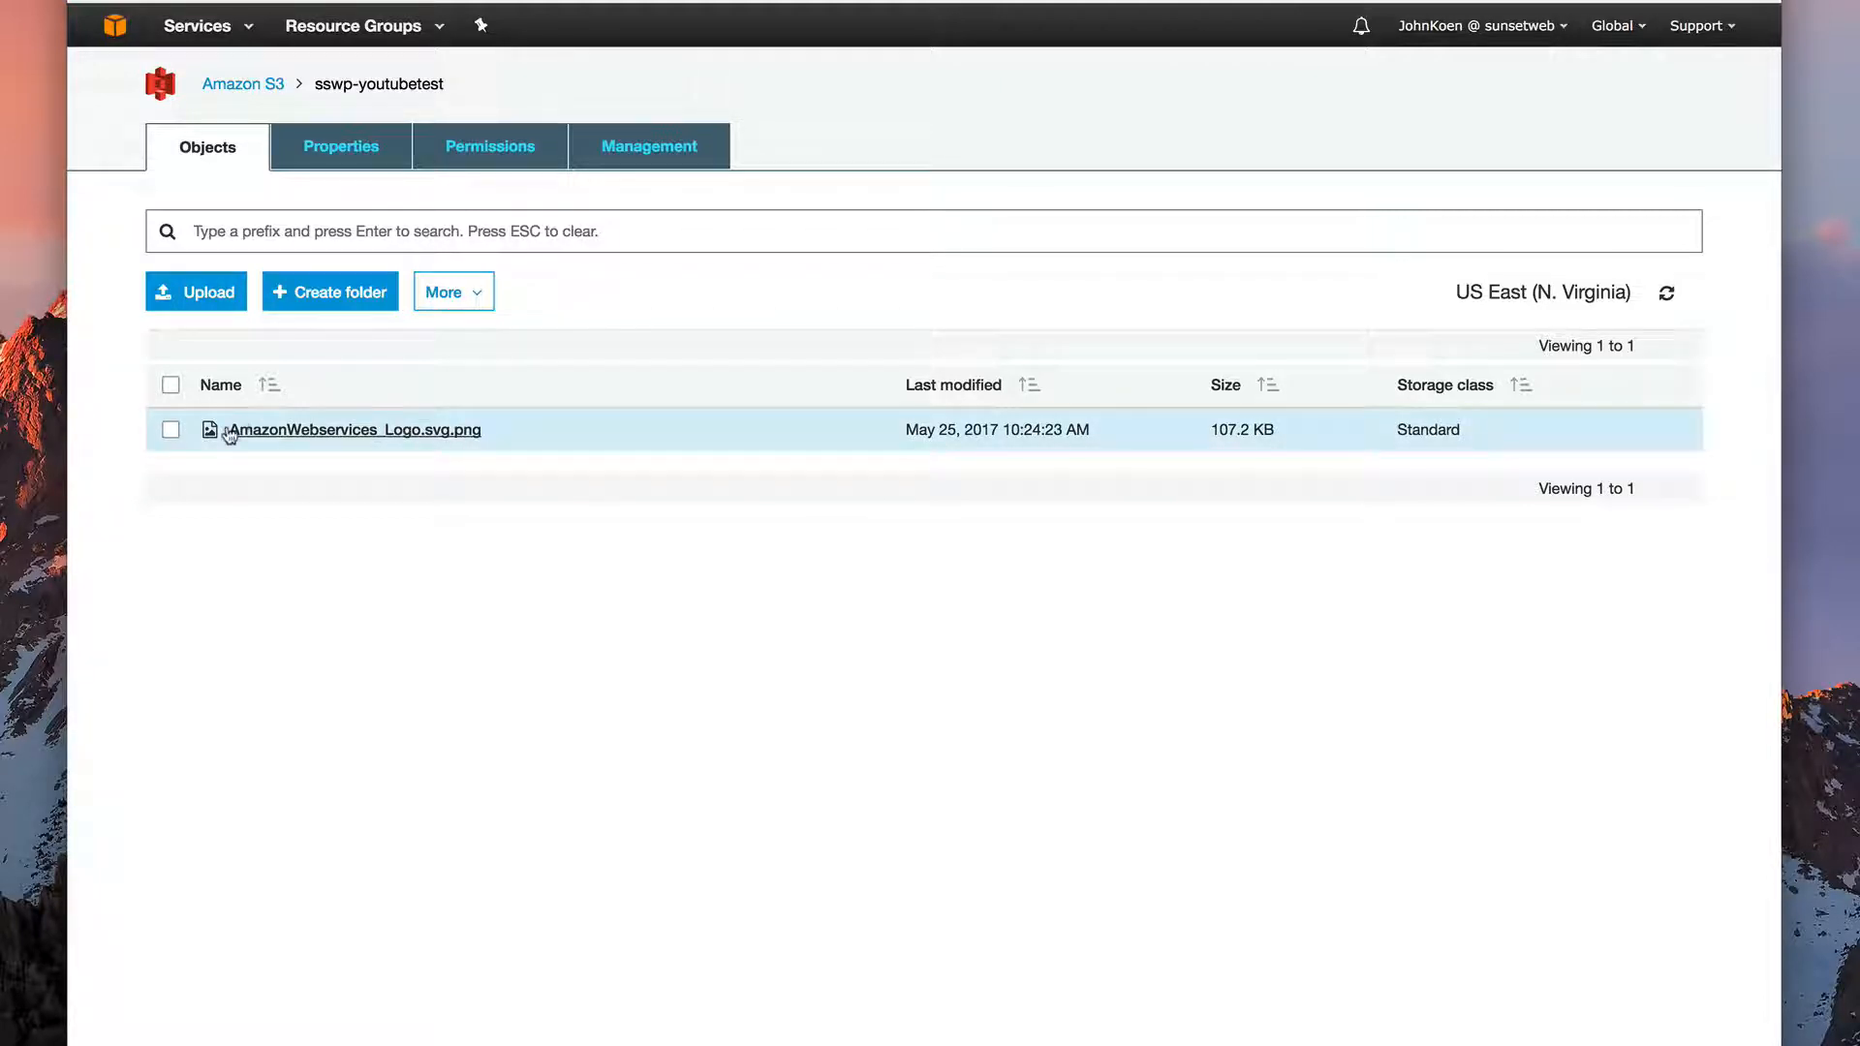
# Open the details of AmazonWebservices_Logo.svg.png and check its link and access permissions
pyautogui.click(317, 432)
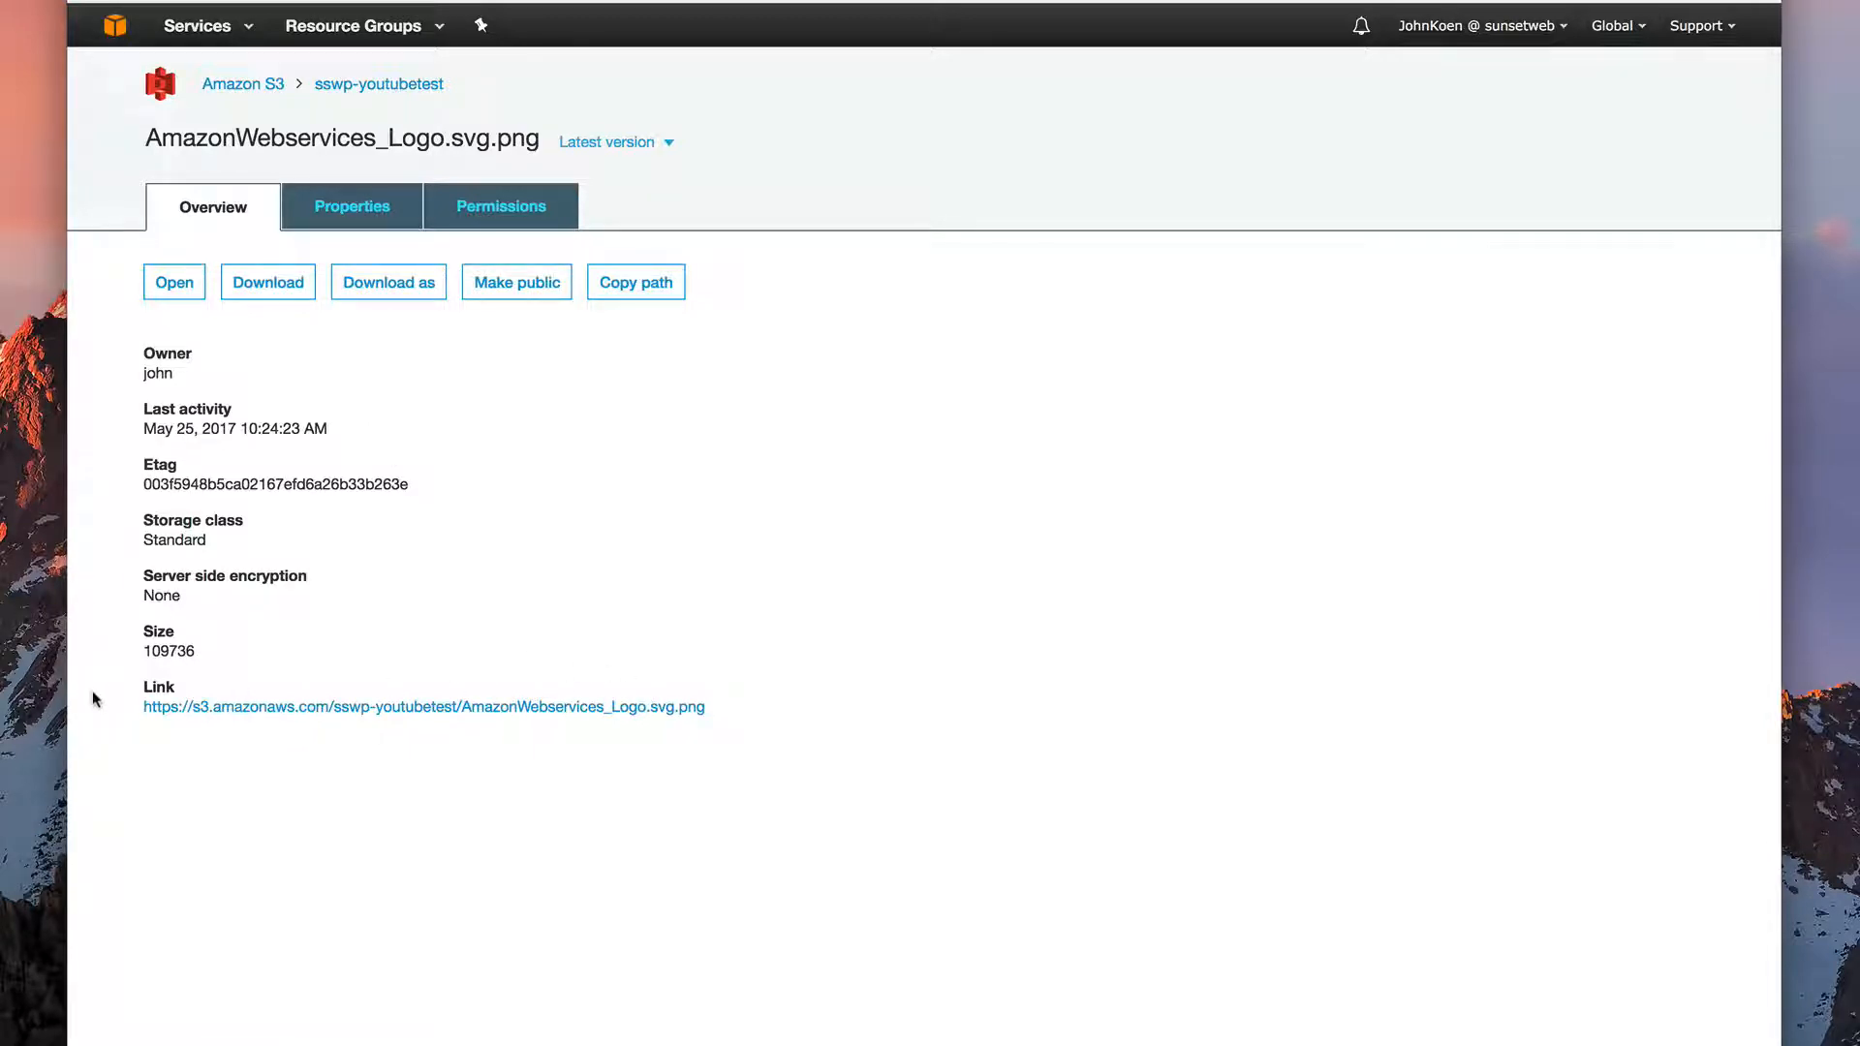
pyautogui.rightClick(240, 708)
pyautogui.press('Escape')
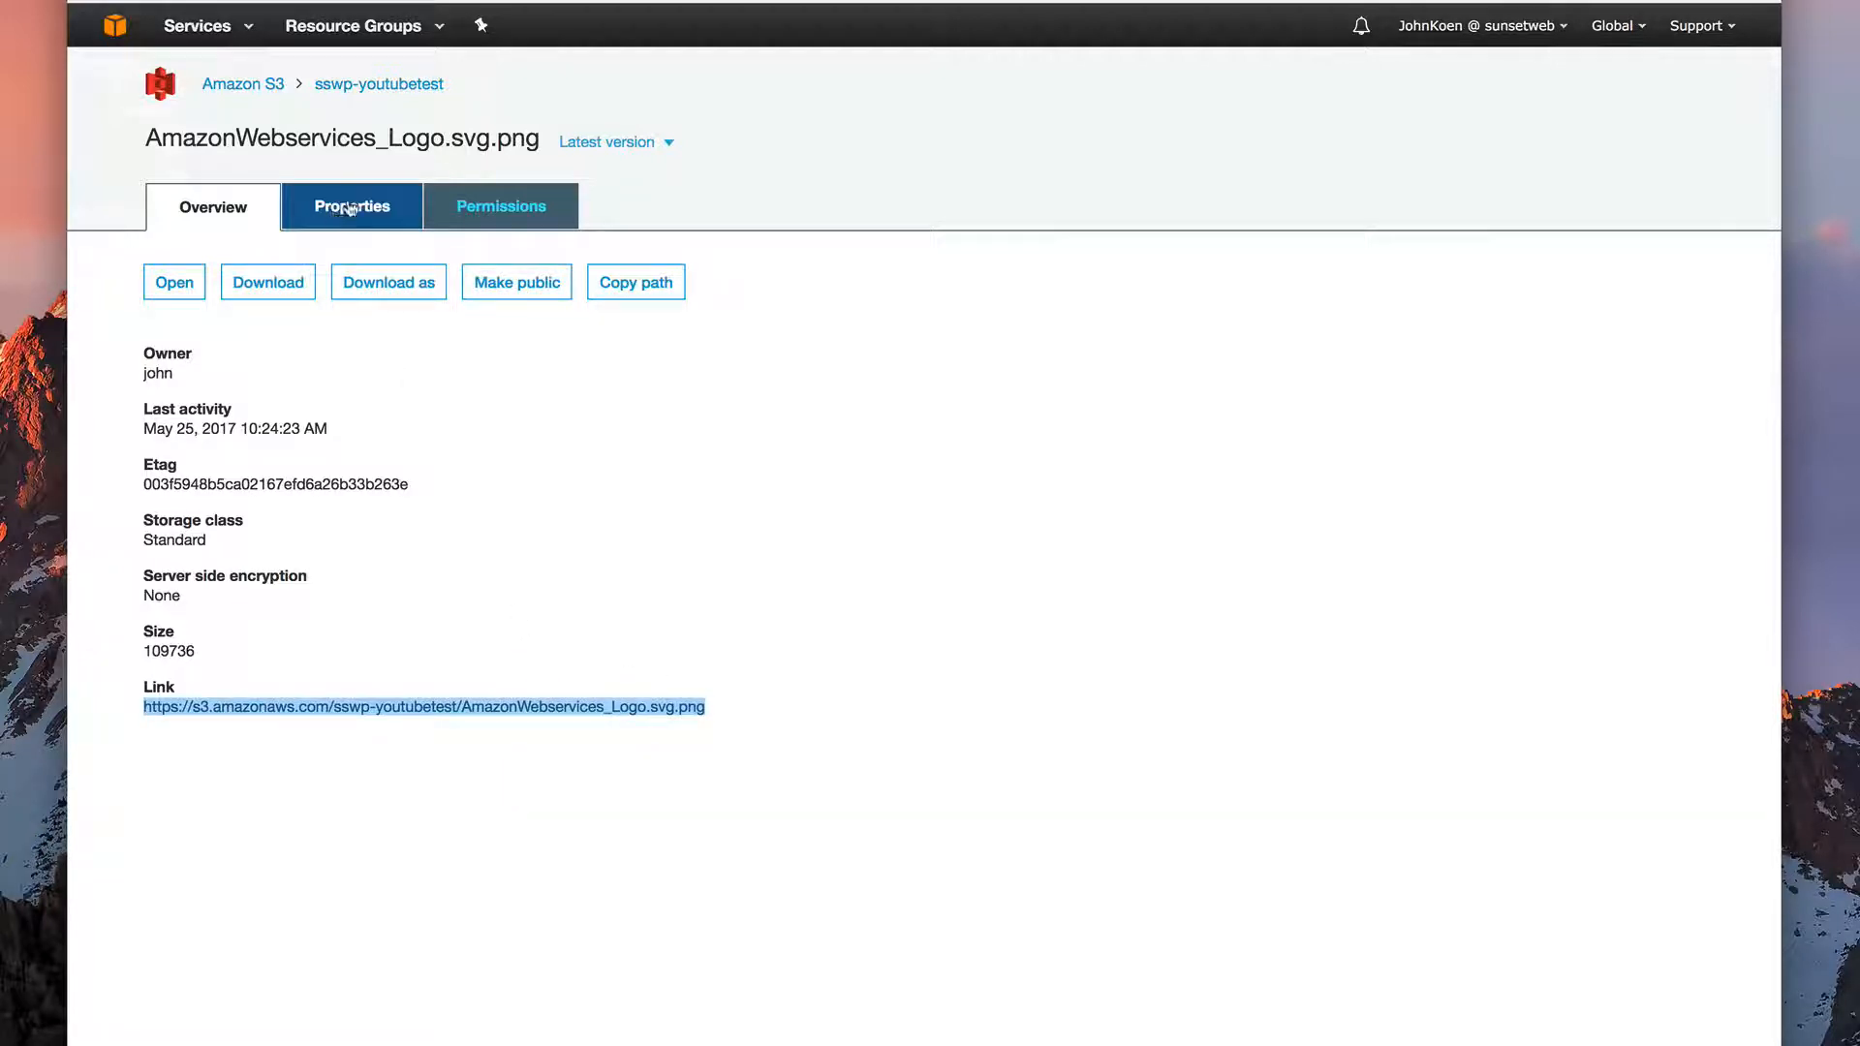
pyautogui.click(453, 202)
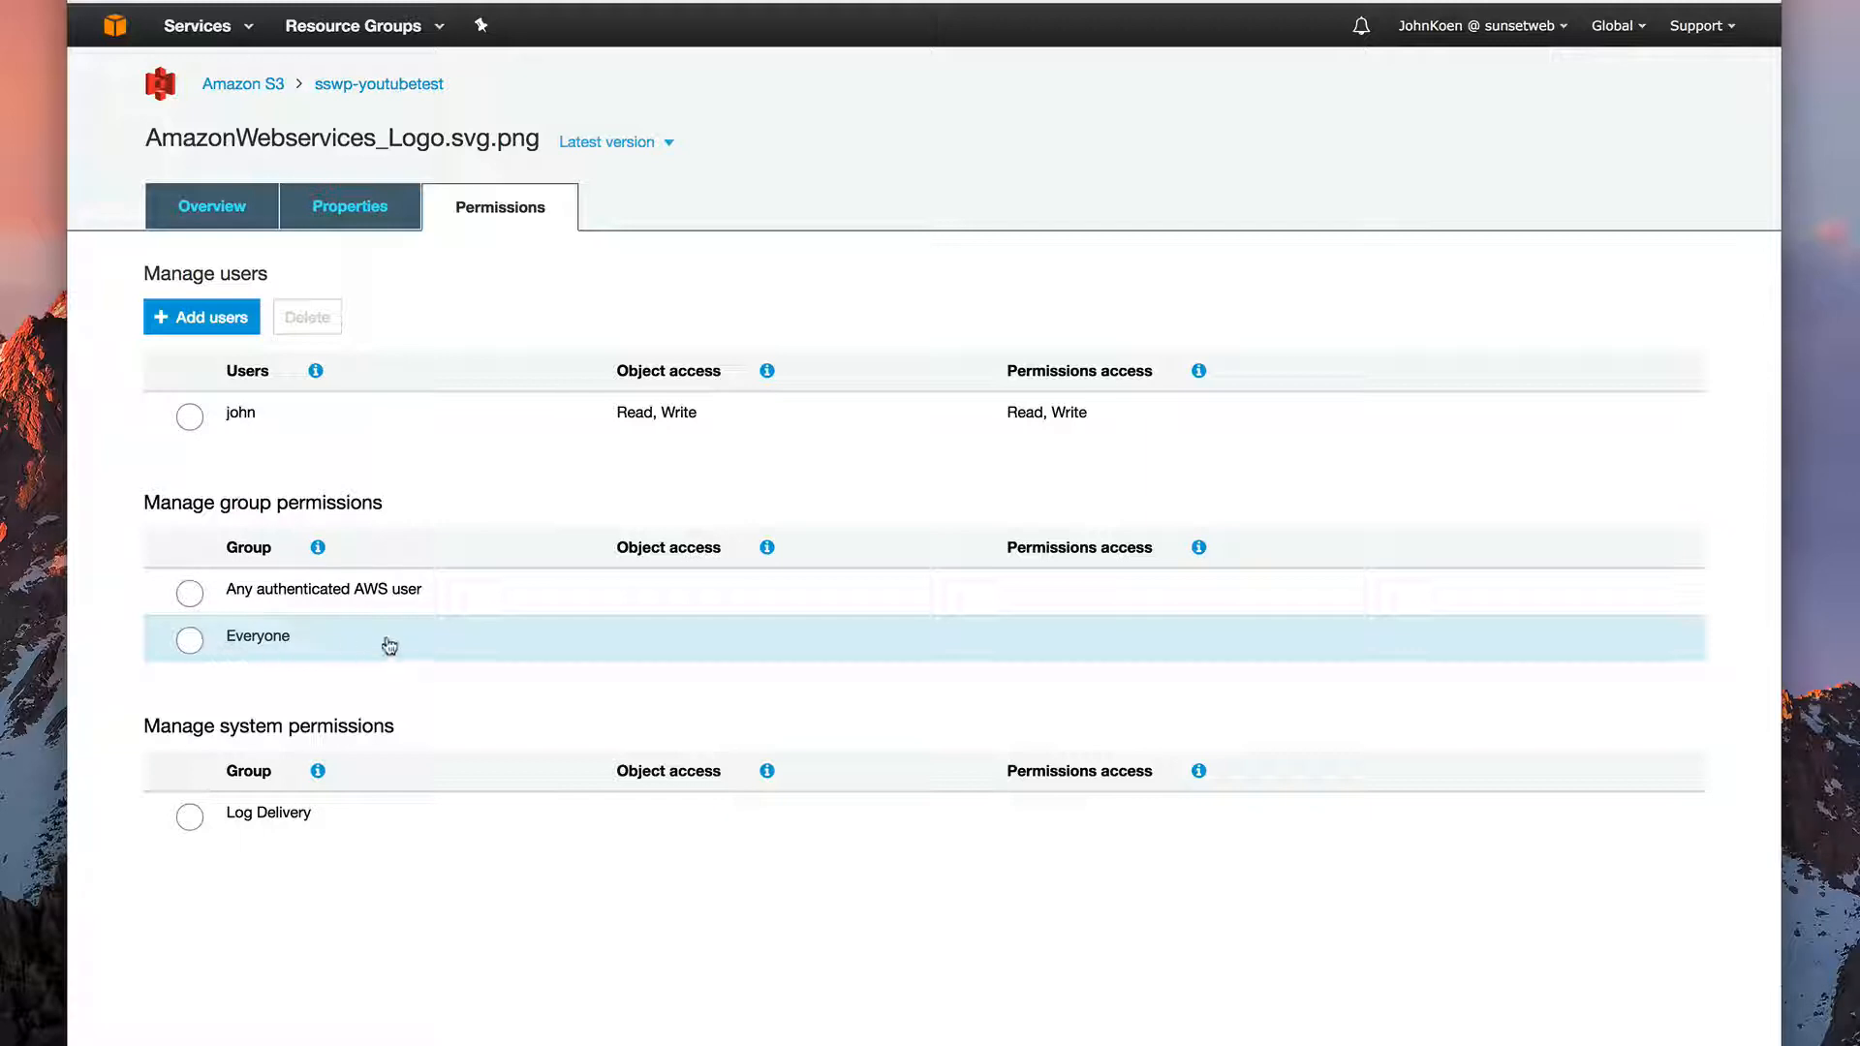
pyautogui.click(213, 205)
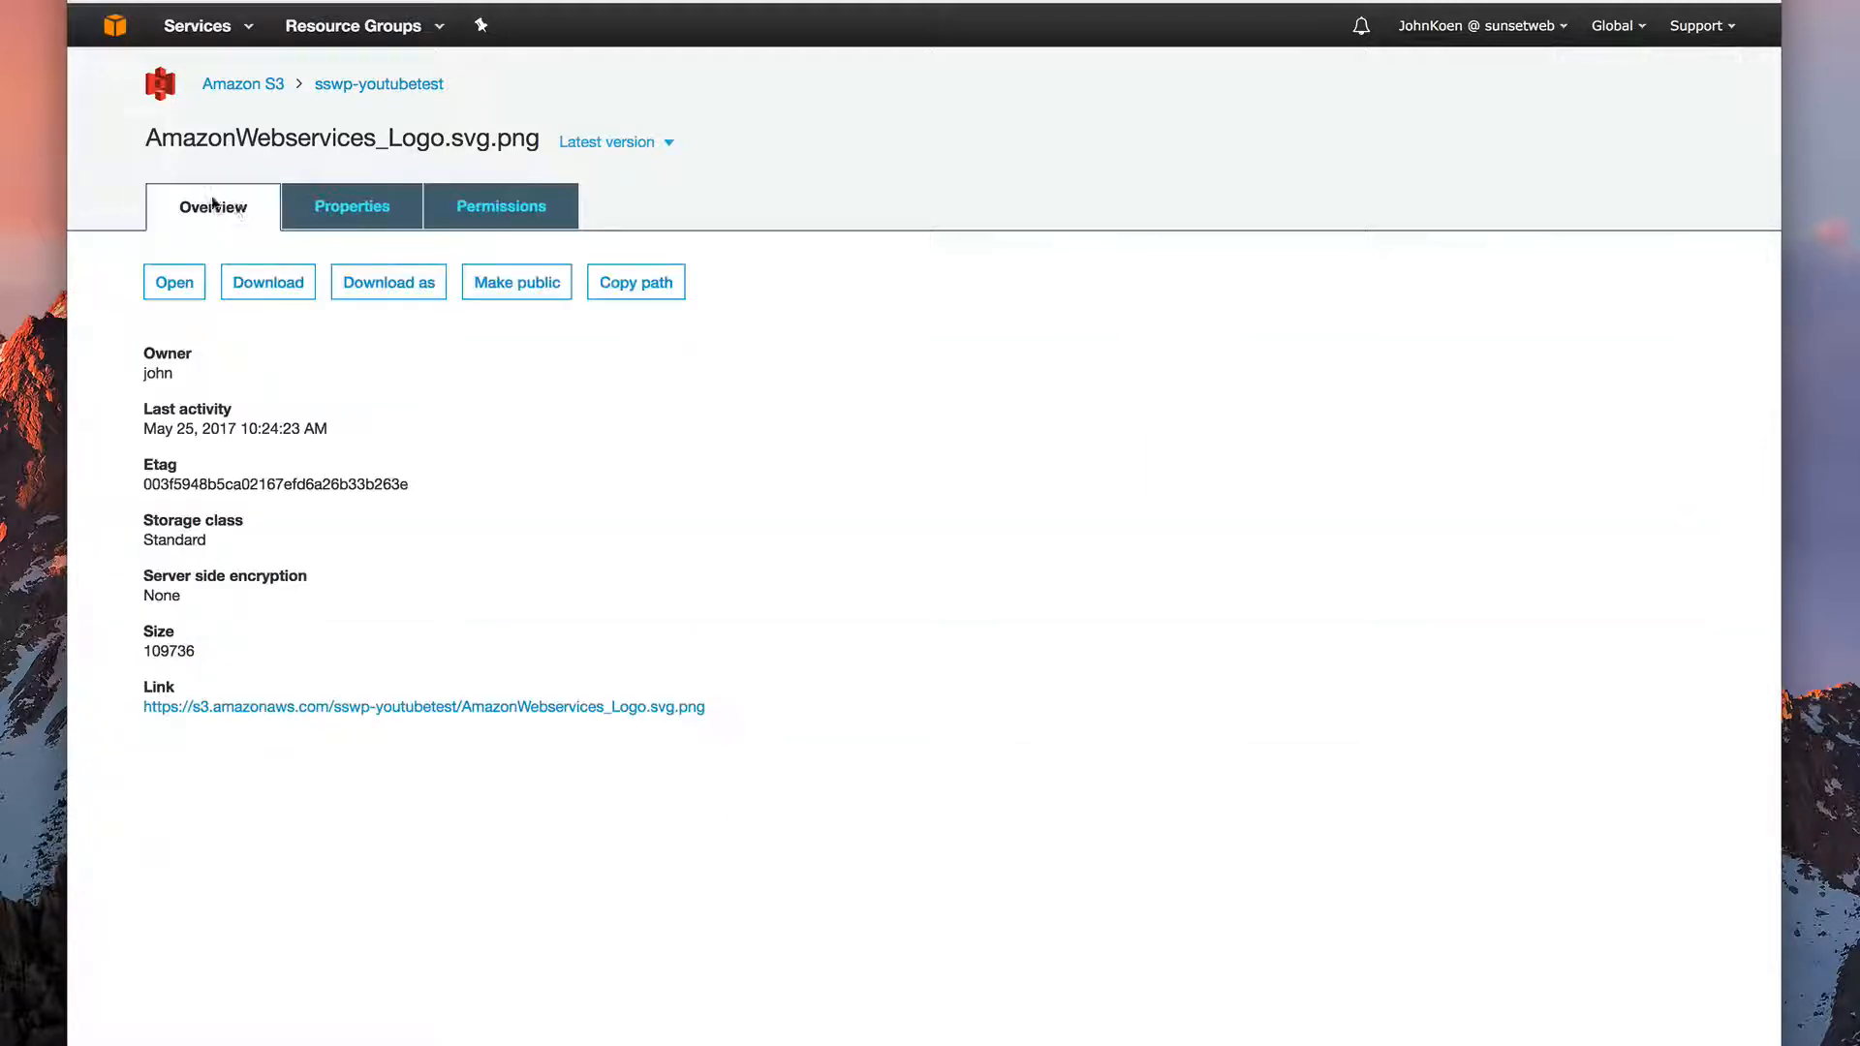
# Make AmazonWebservices_Logo.svg.png public and check the Everyone group's access in its permissions
pyautogui.click(535, 289)
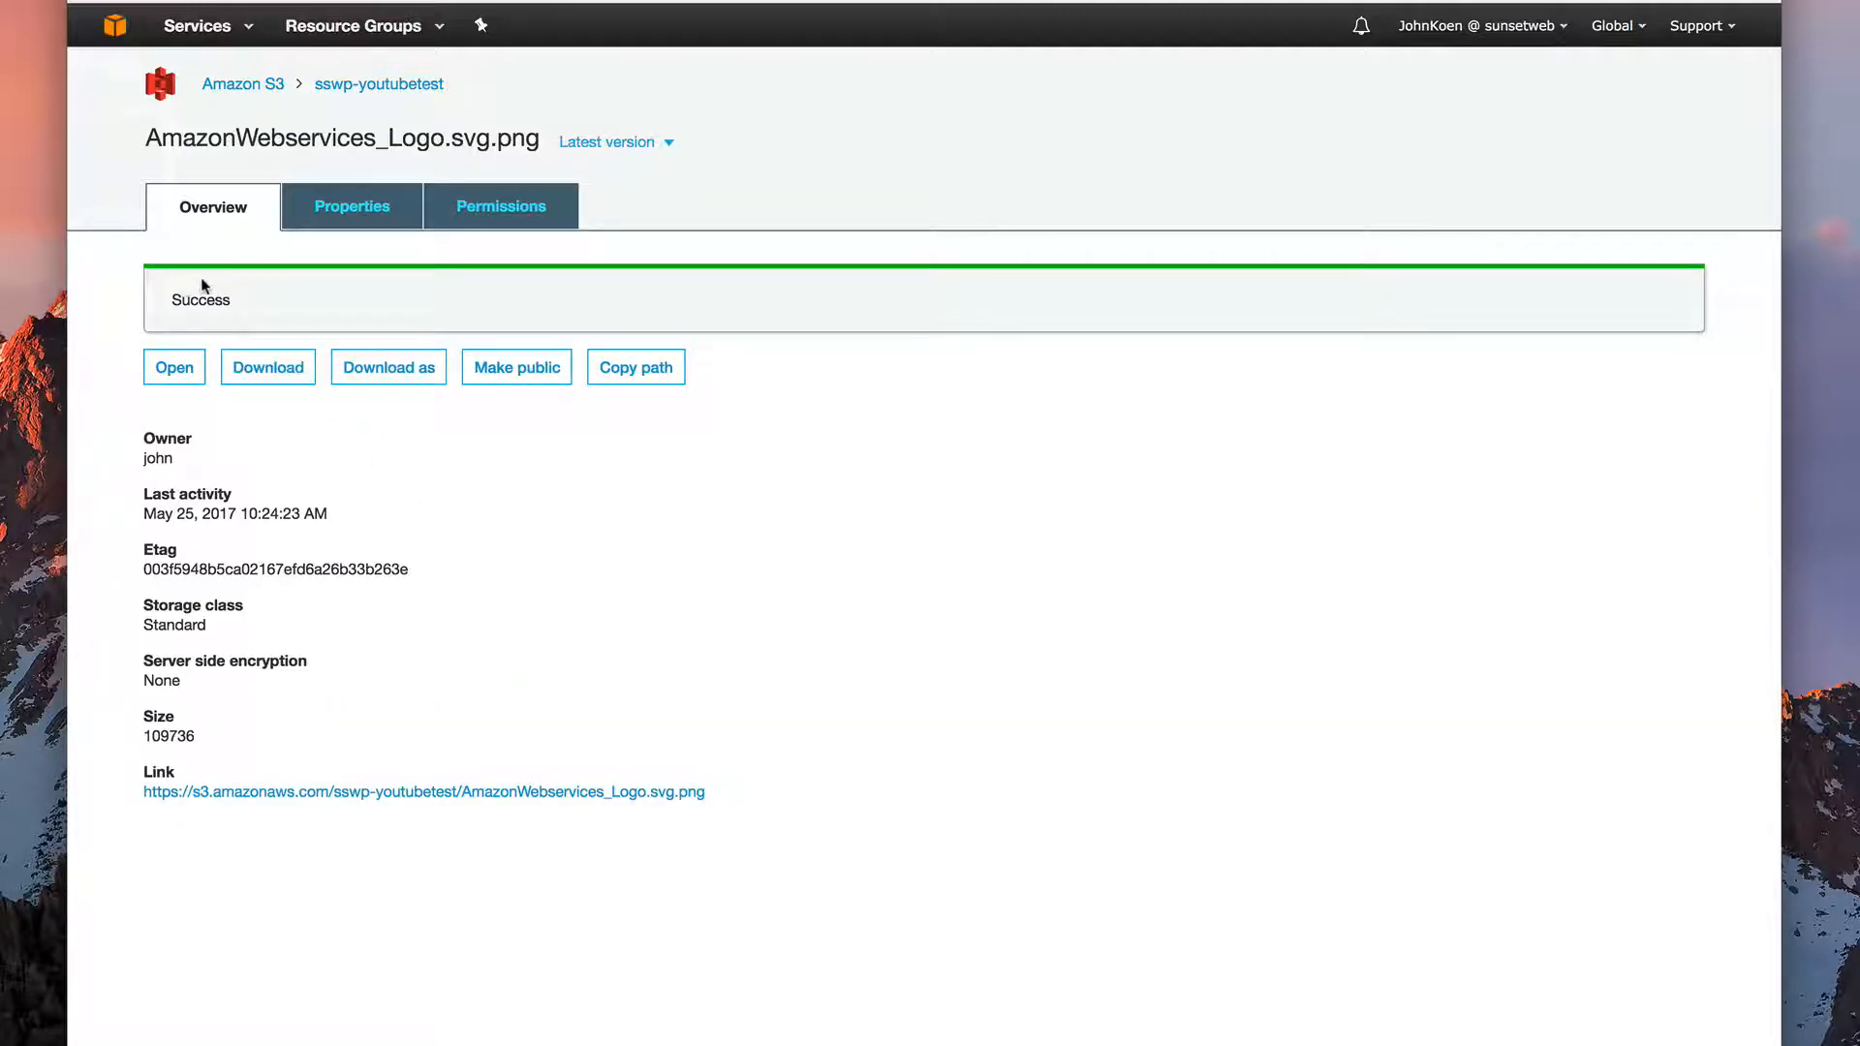
pyautogui.click(356, 215)
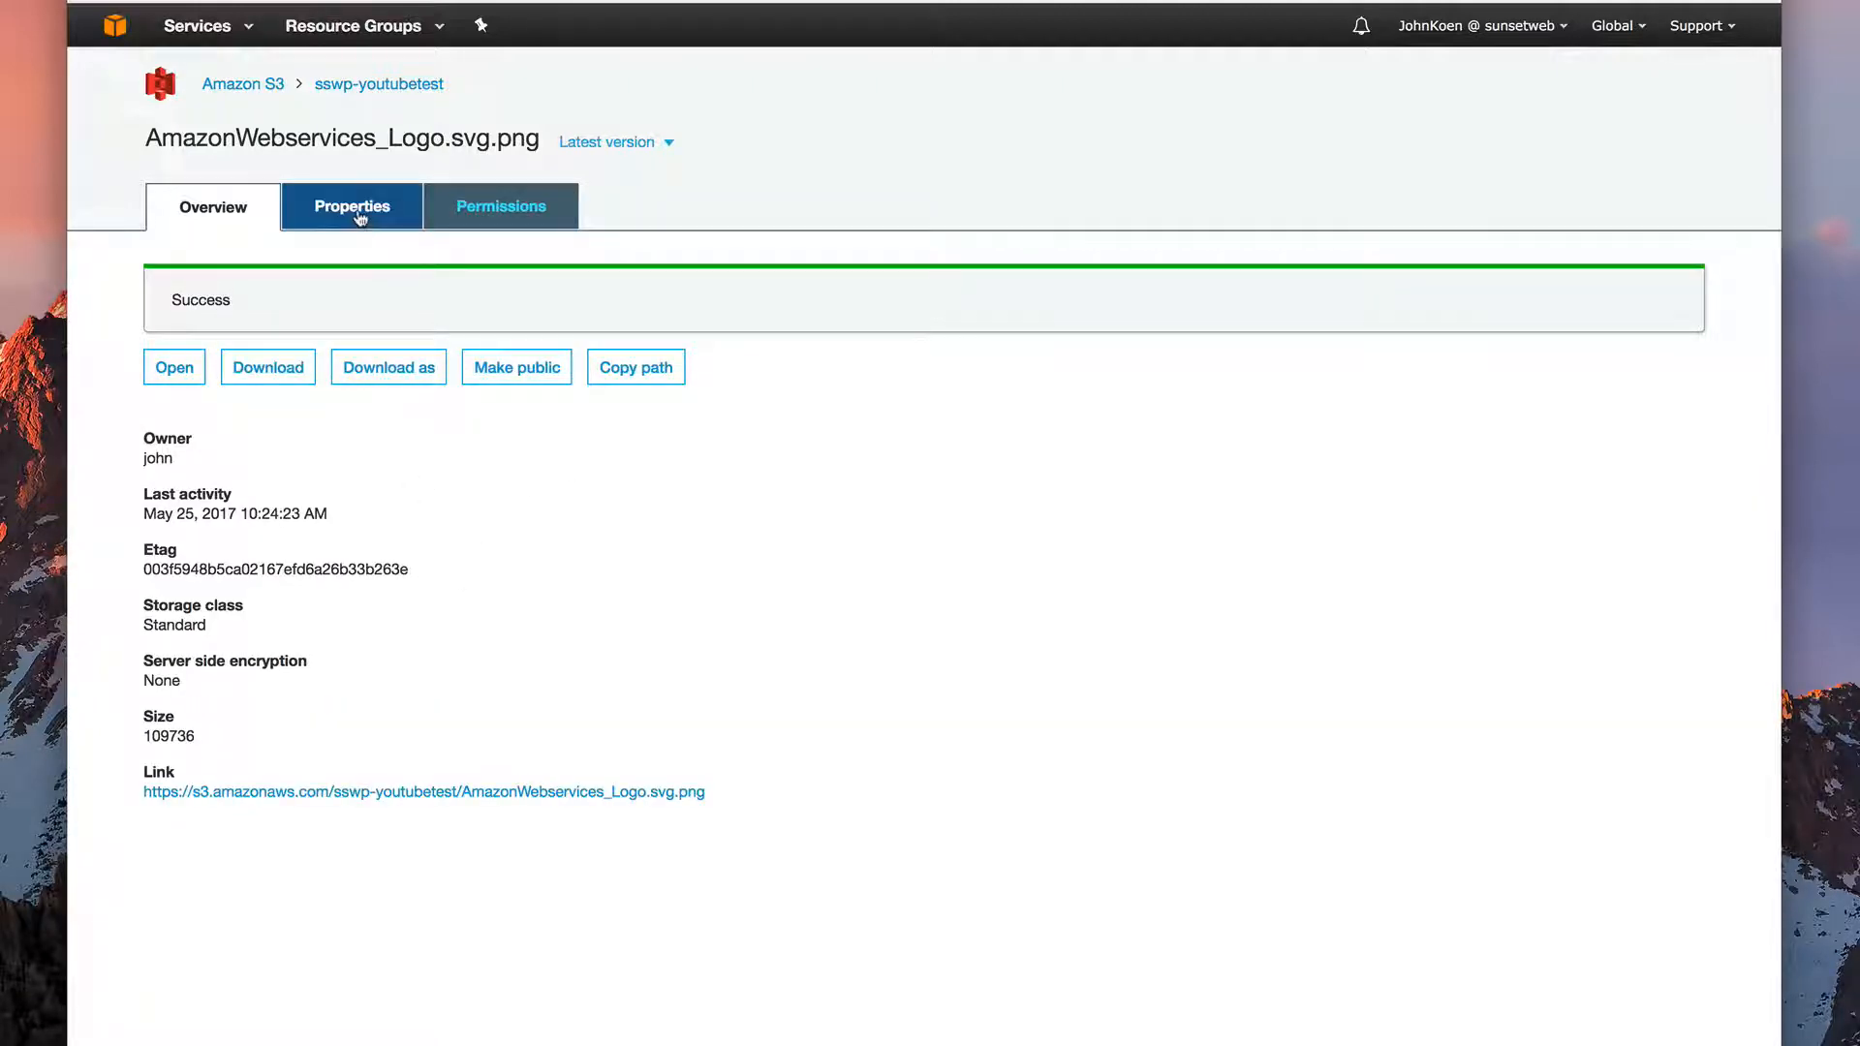
pyautogui.click(475, 207)
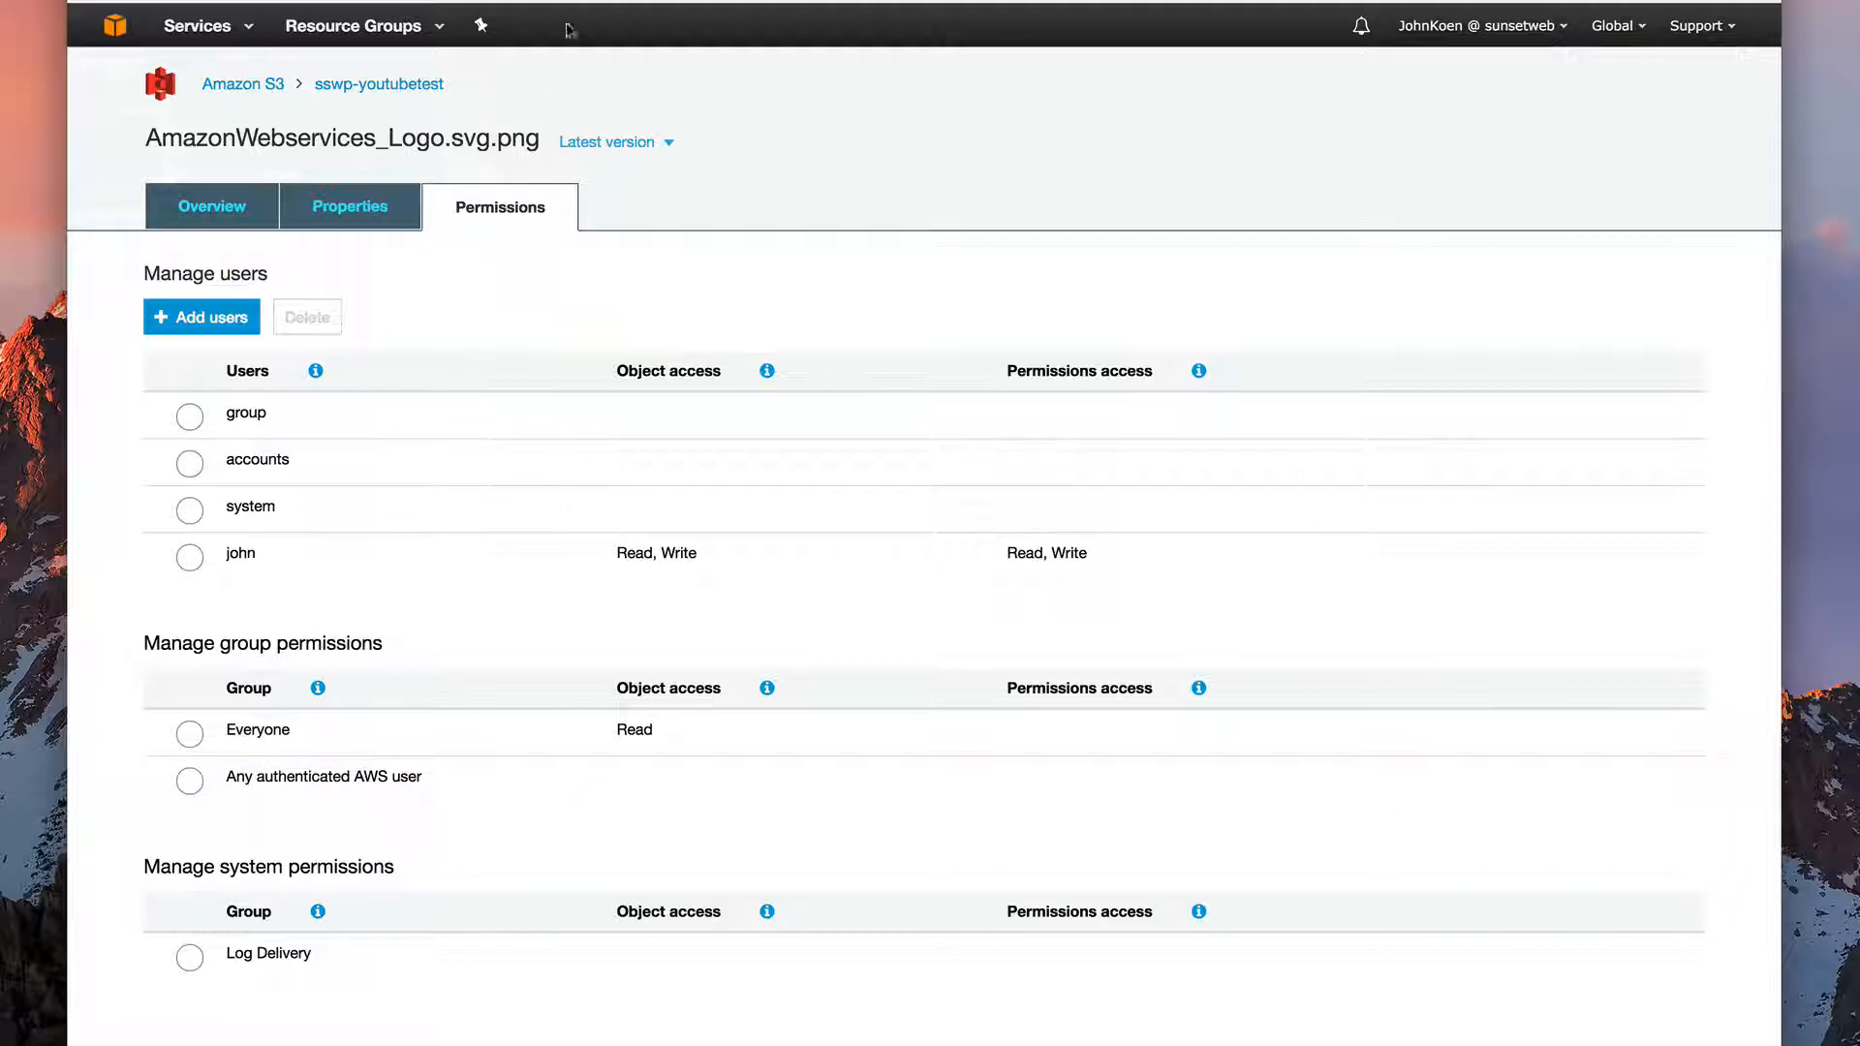
# Reload the logo file's link in its browser tab to test public access, and return to the file's overview in S3
pyautogui.hotkey('ctrl', 'Tab')
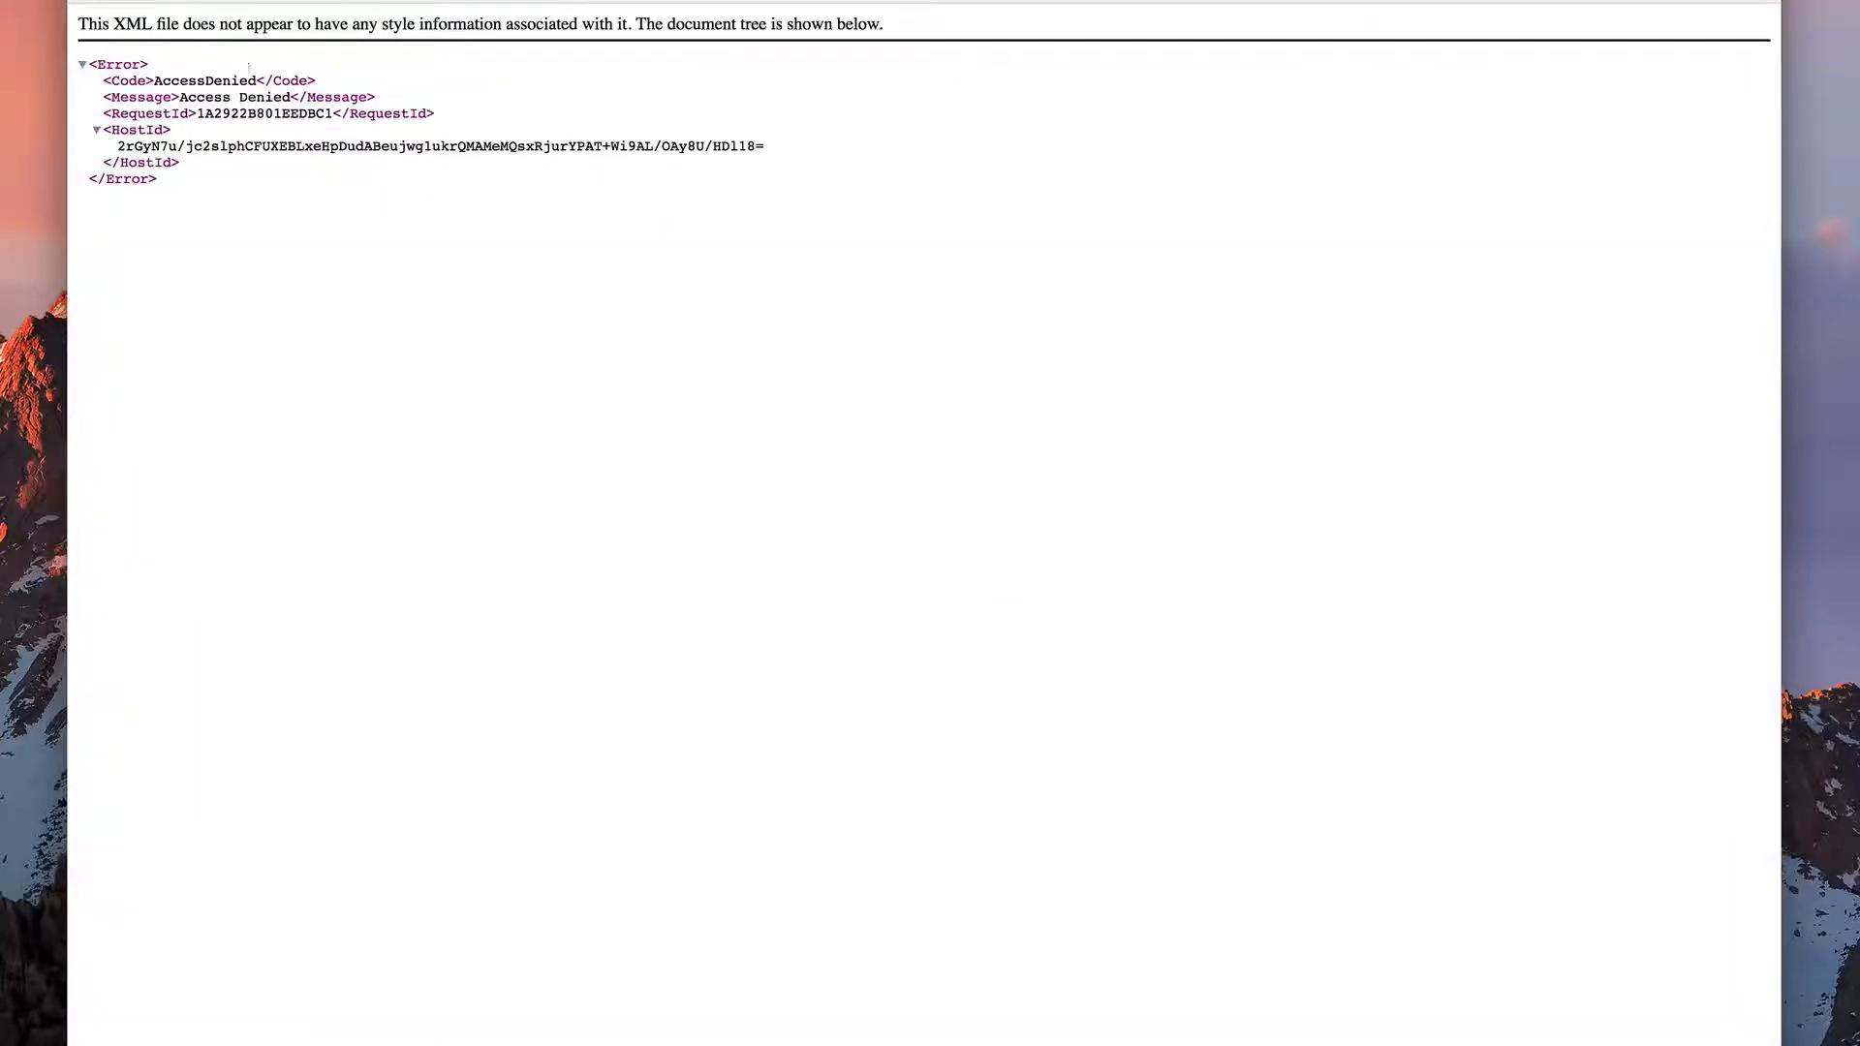
pyautogui.press('super+r')
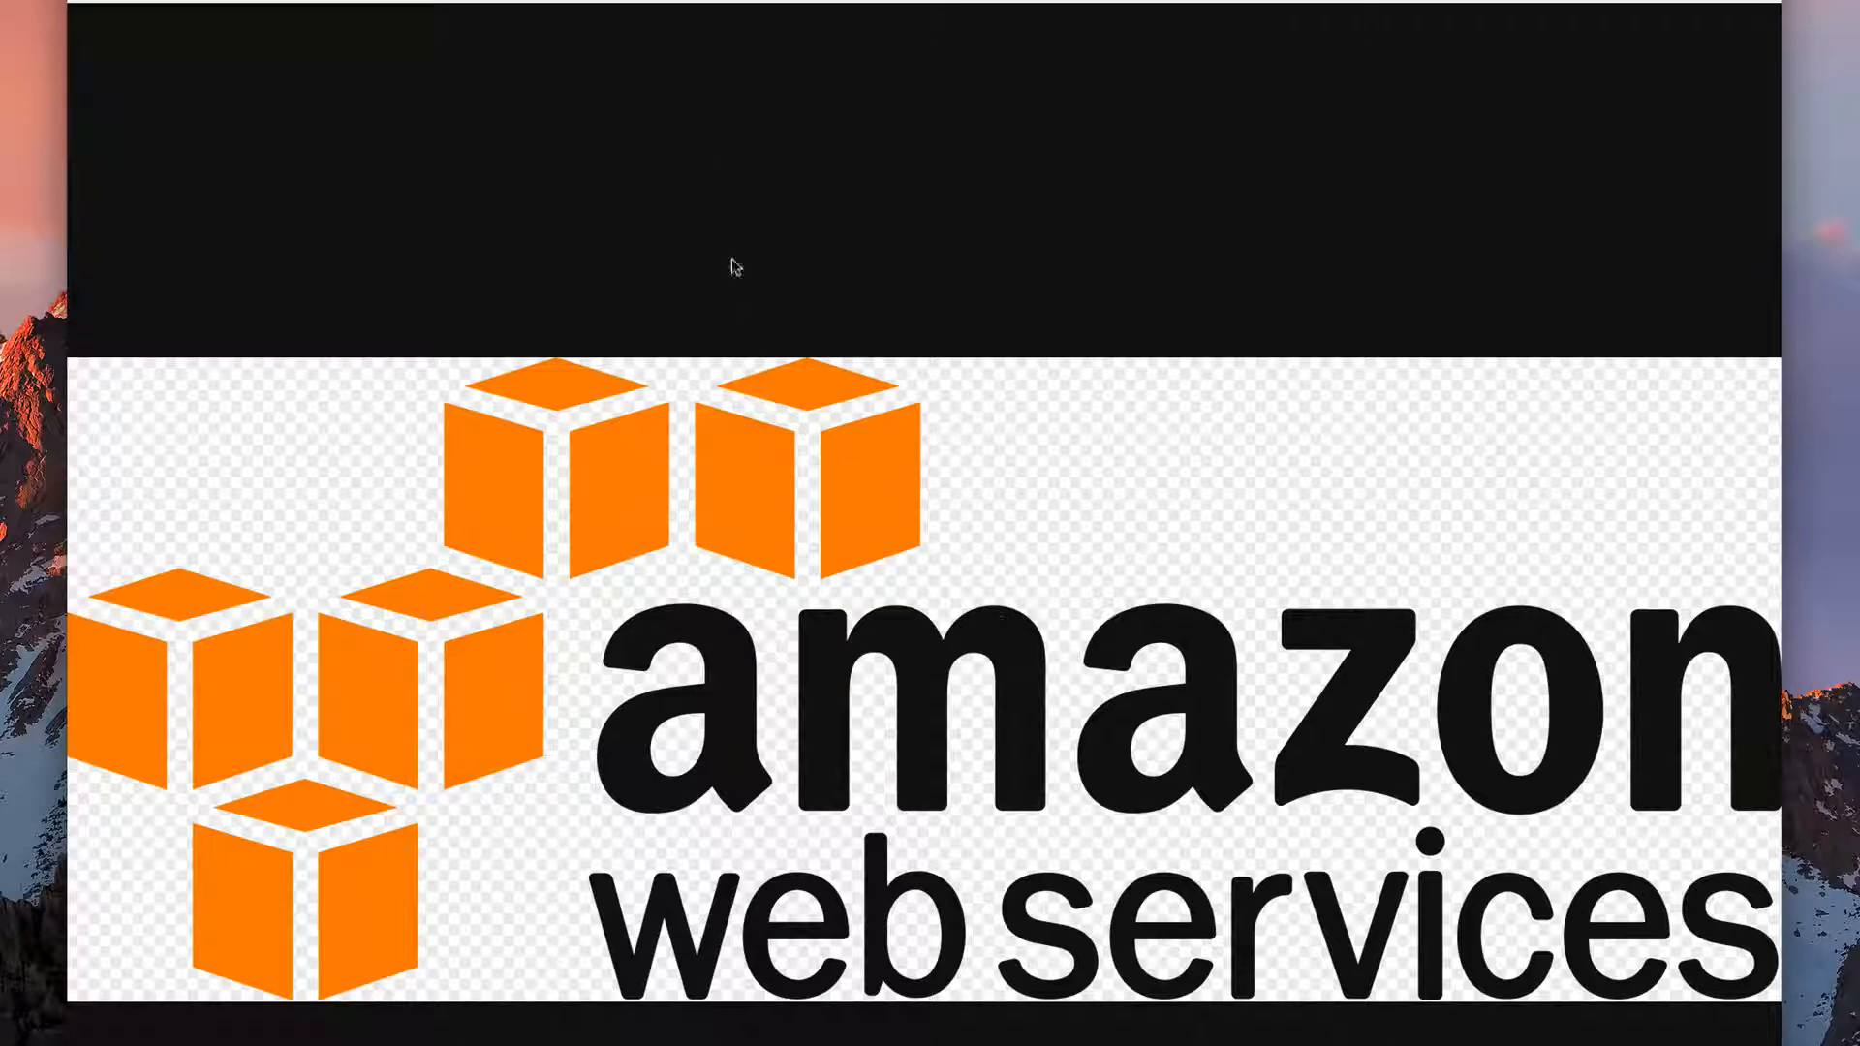
pyautogui.click(392, 1)
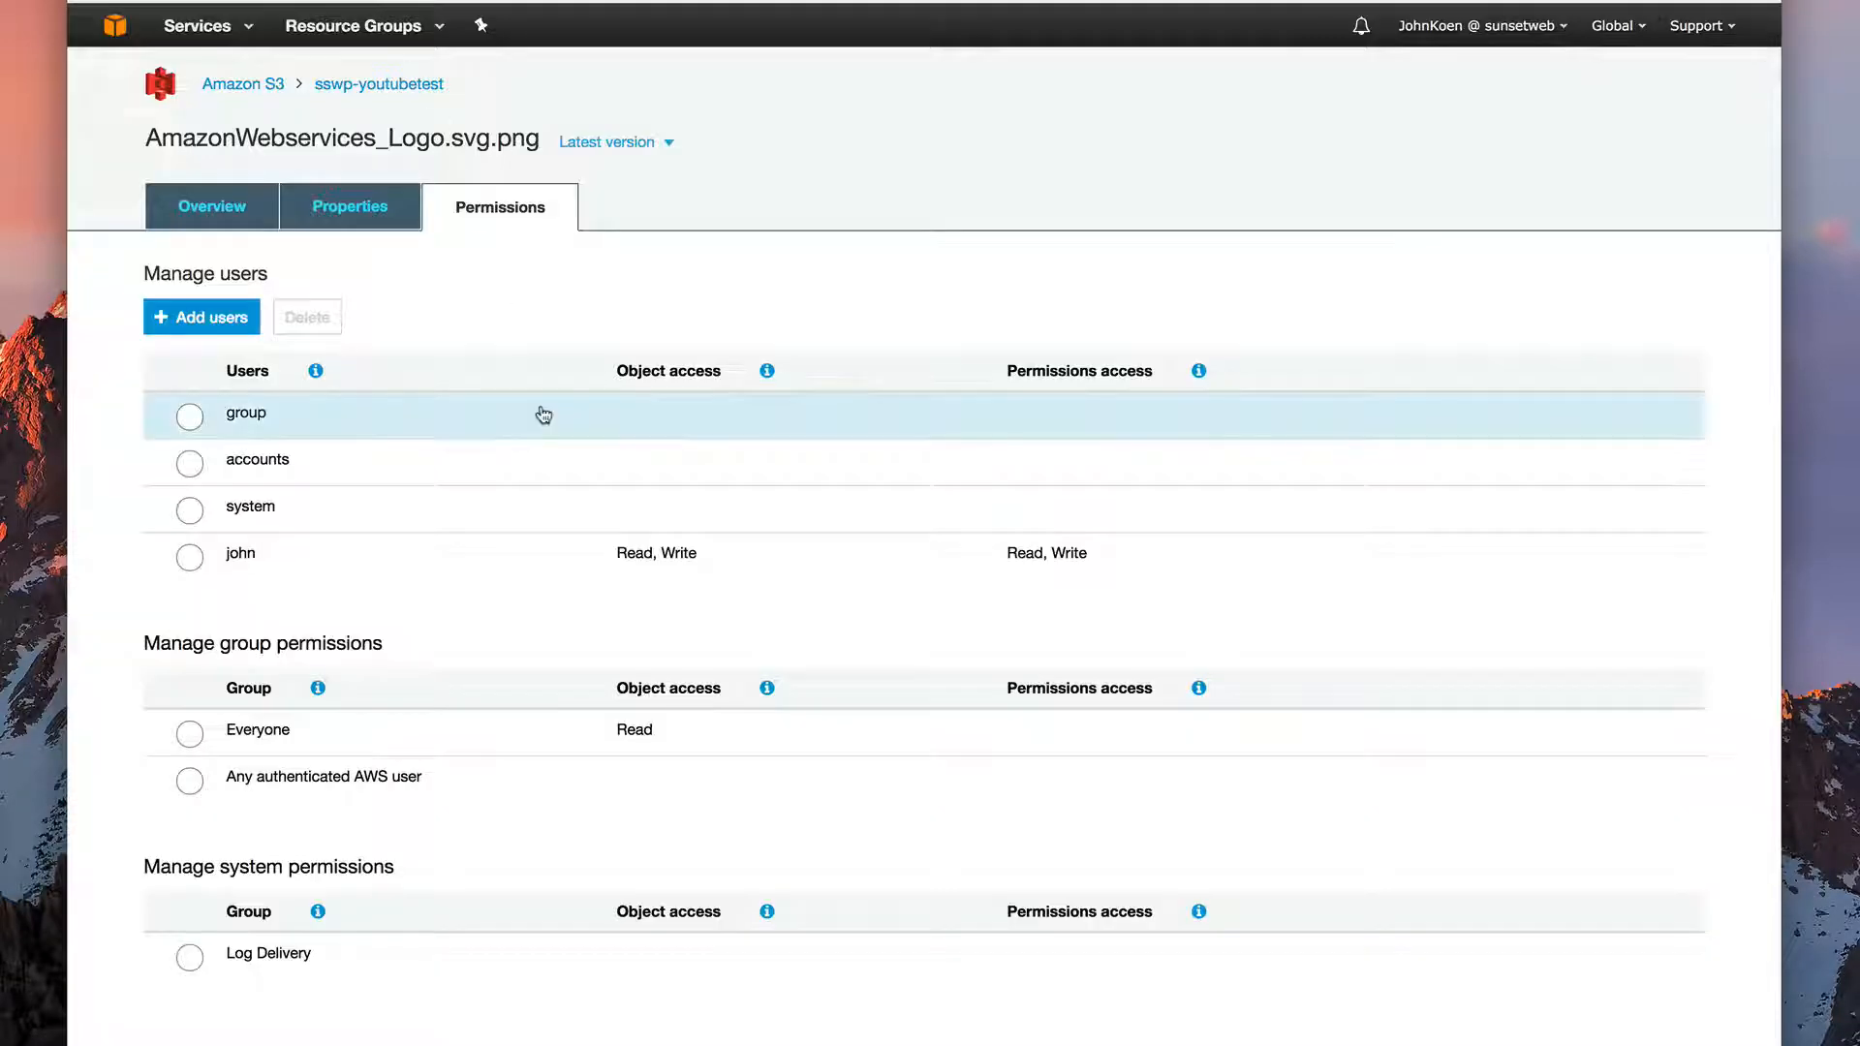
pyautogui.click(219, 208)
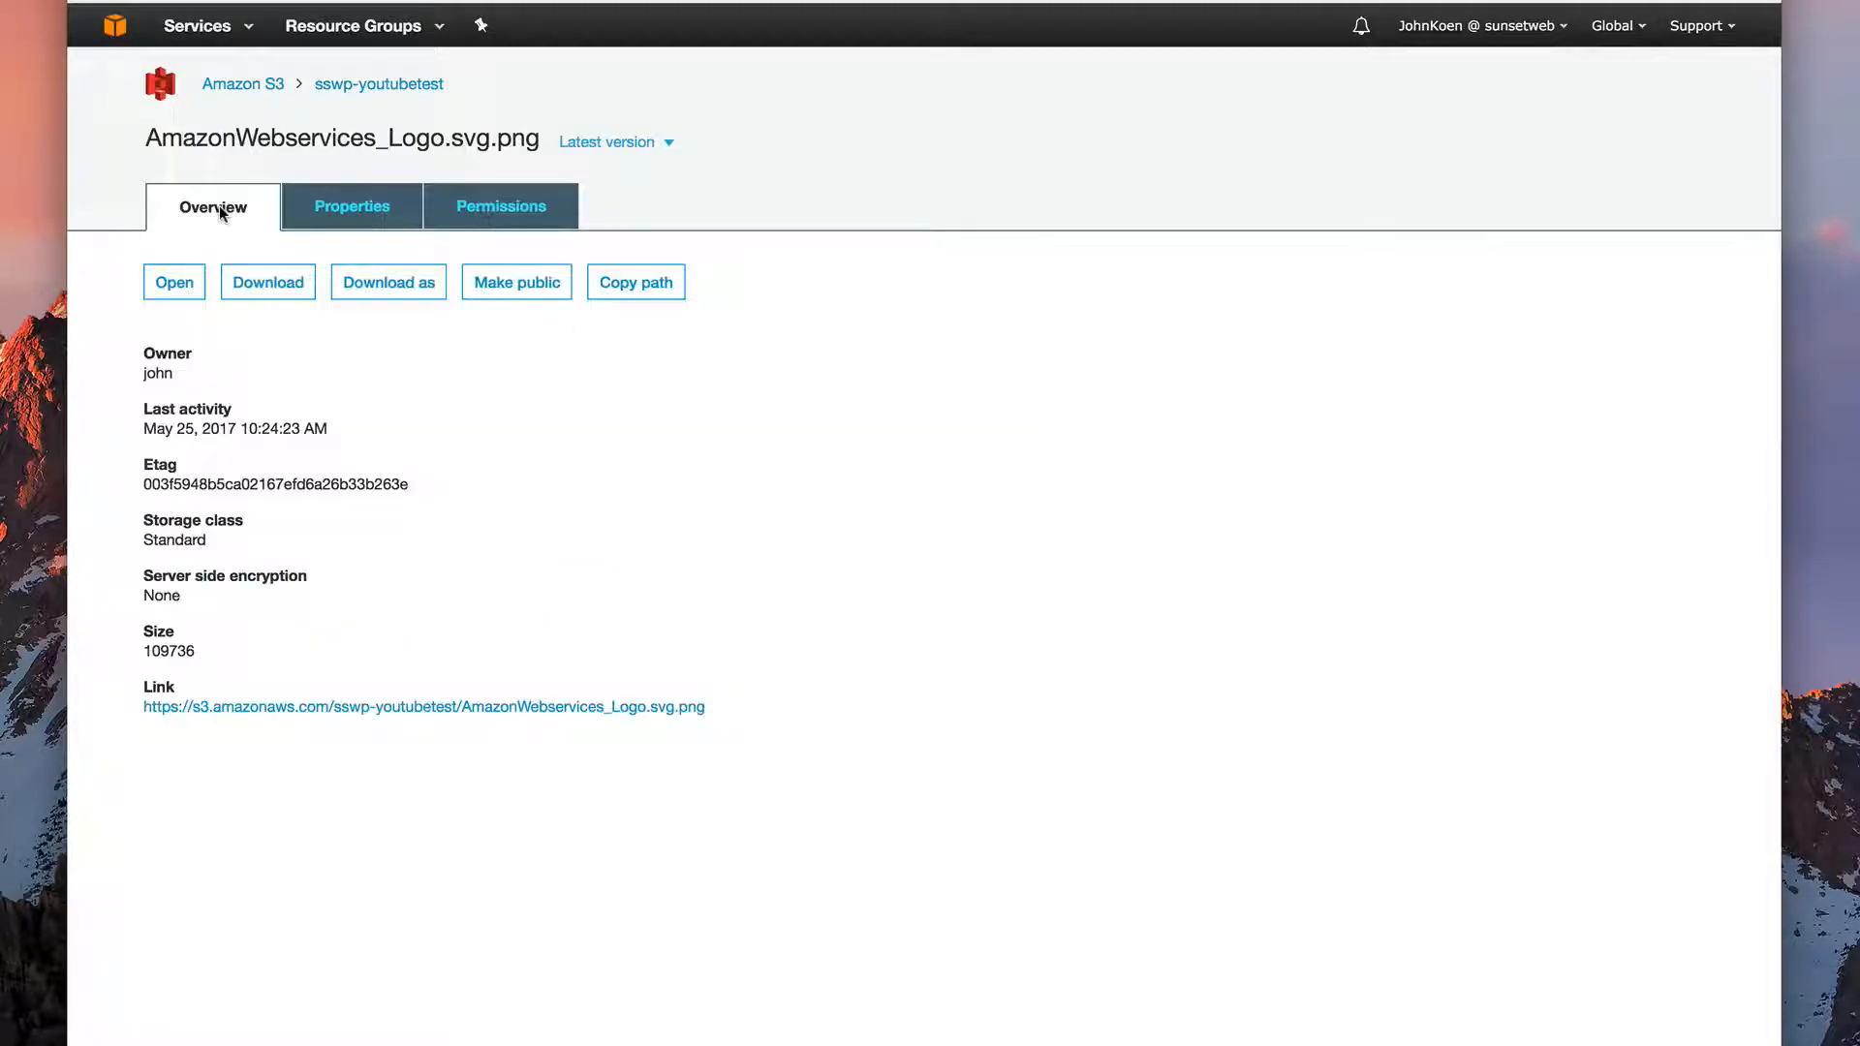
# Review the static website hosting settings of the sswp-youtubetest bucket, close them without saving, and return to the bucket's object list
pyautogui.click(354, 86)
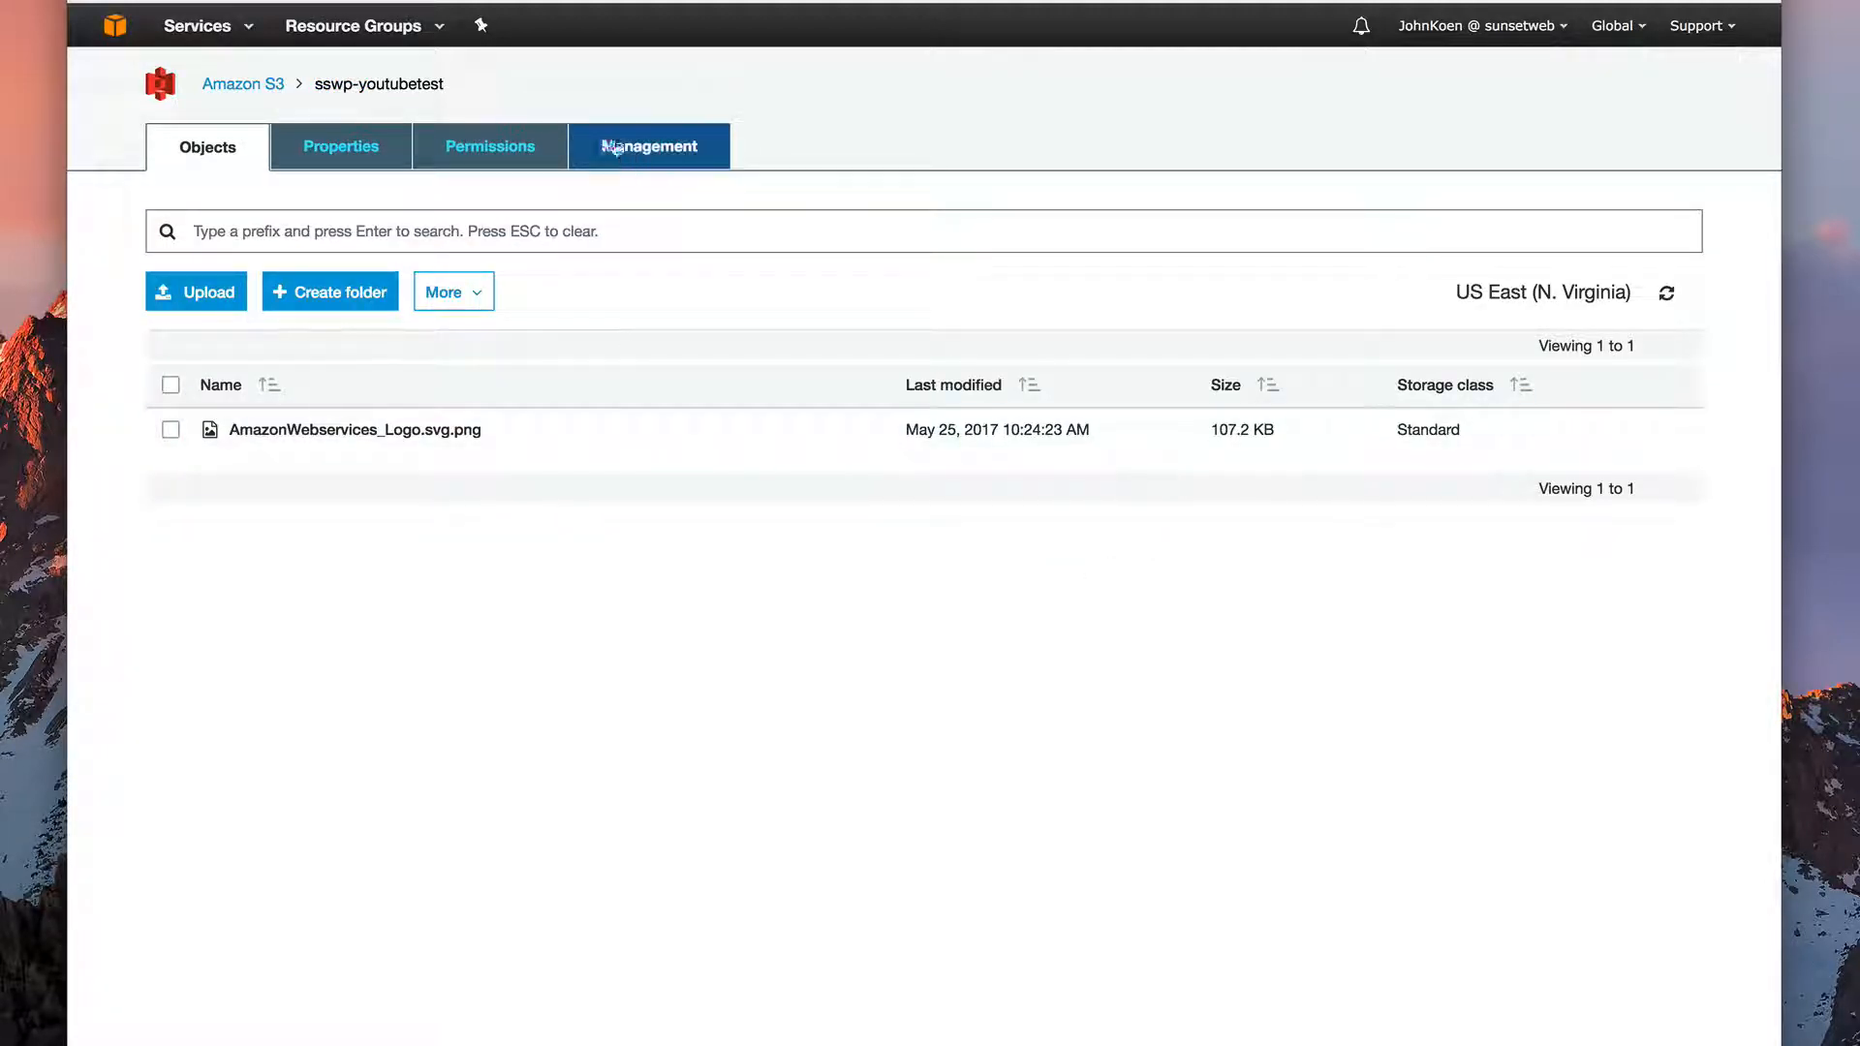
pyautogui.click(351, 148)
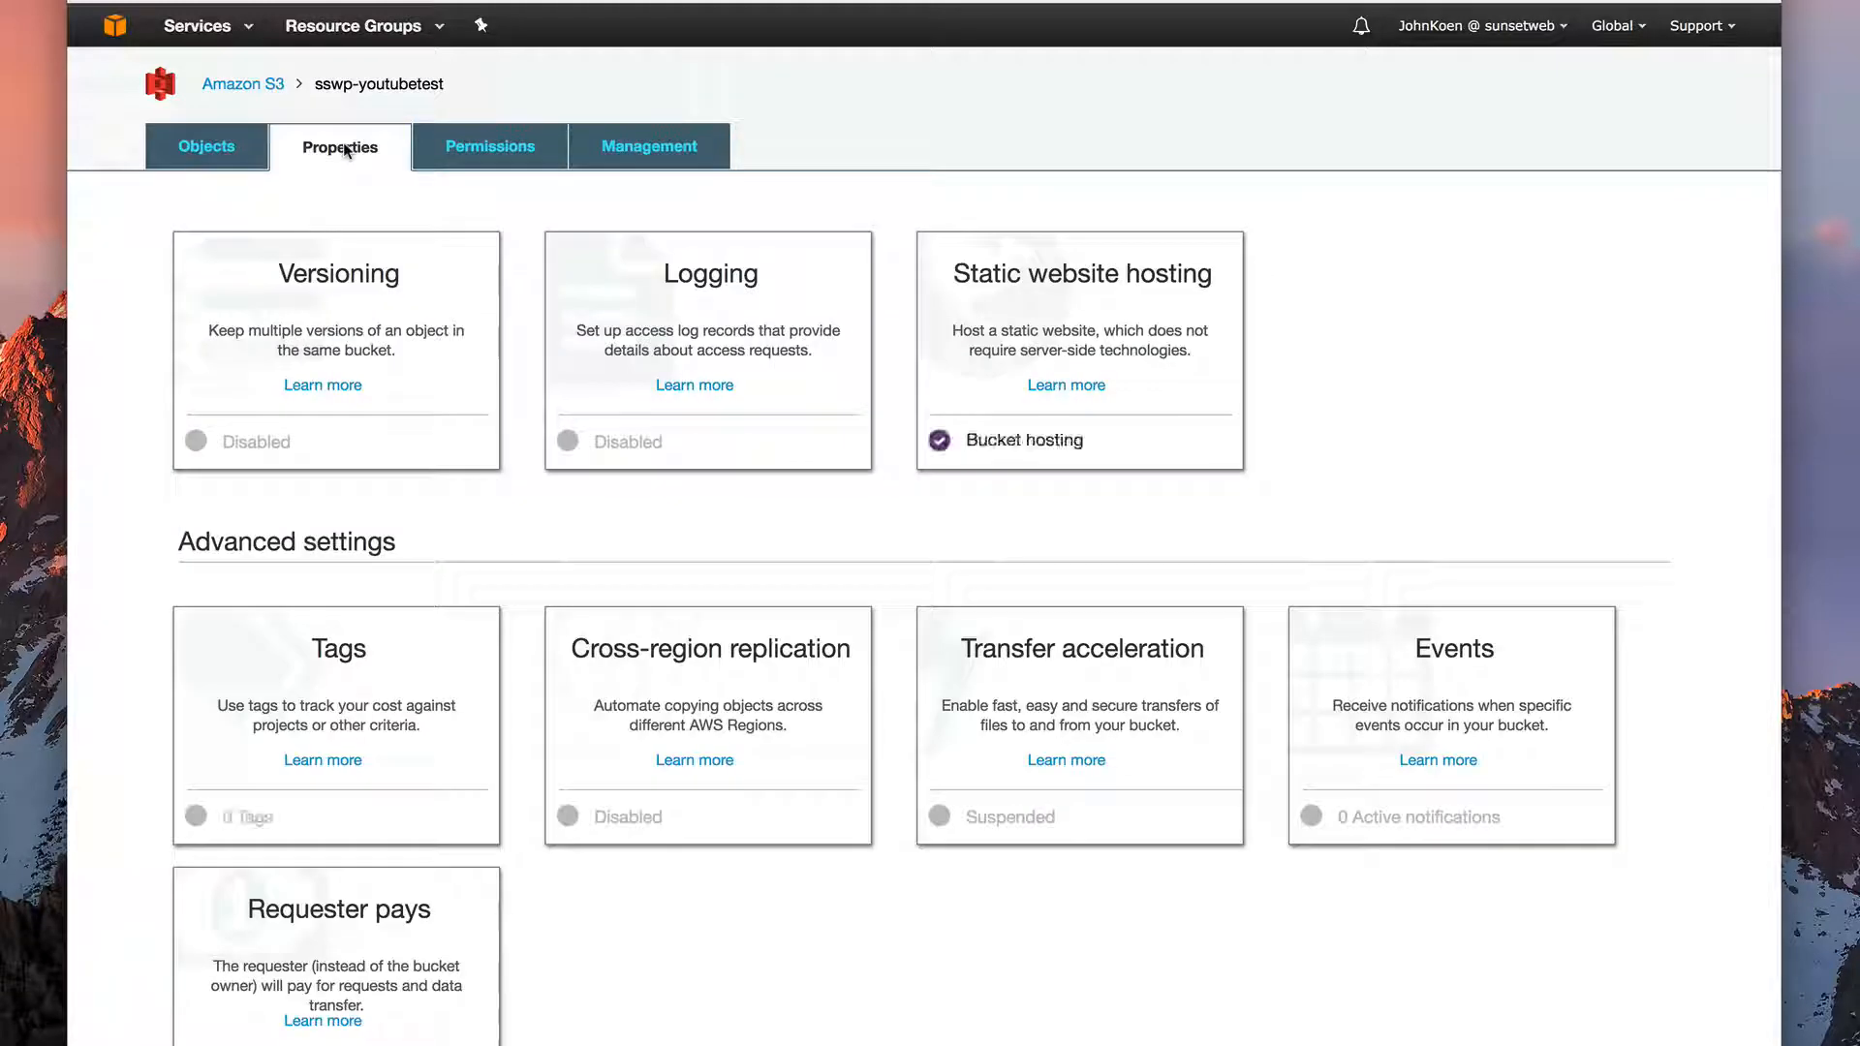
pyautogui.click(1034, 442)
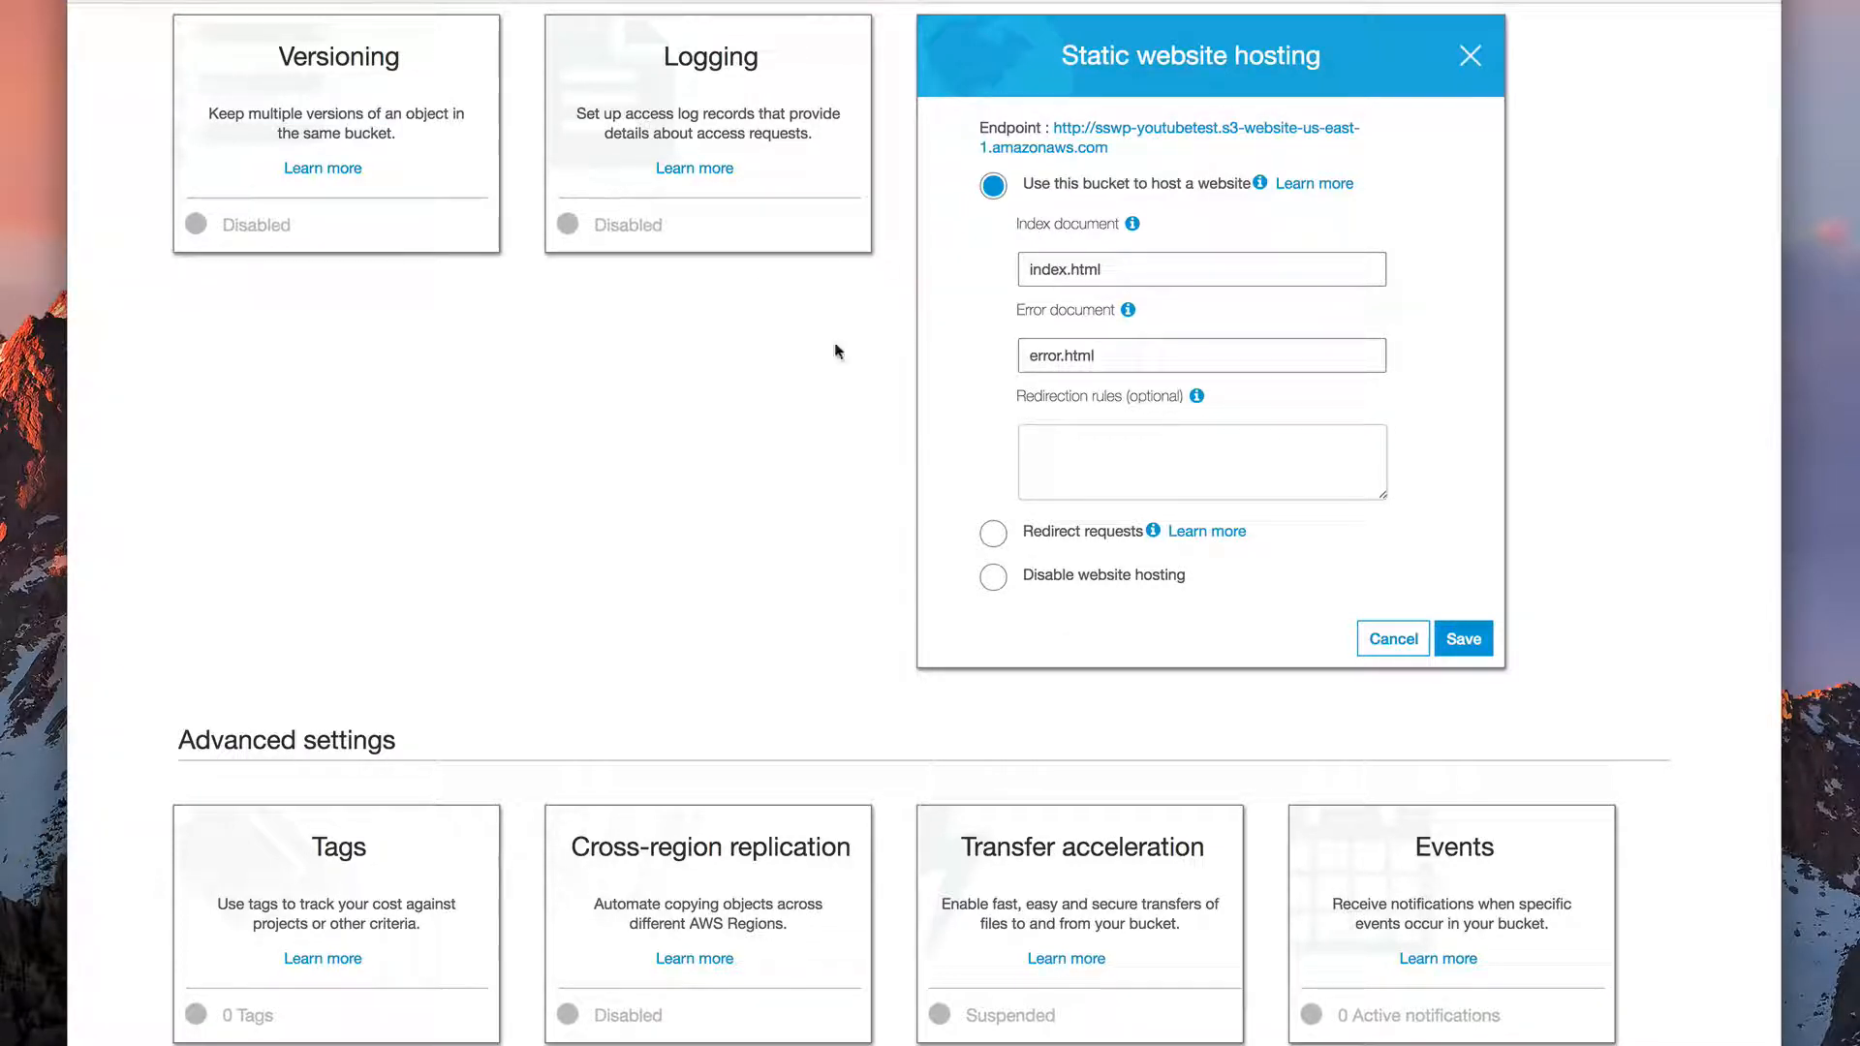
pyautogui.click(1388, 651)
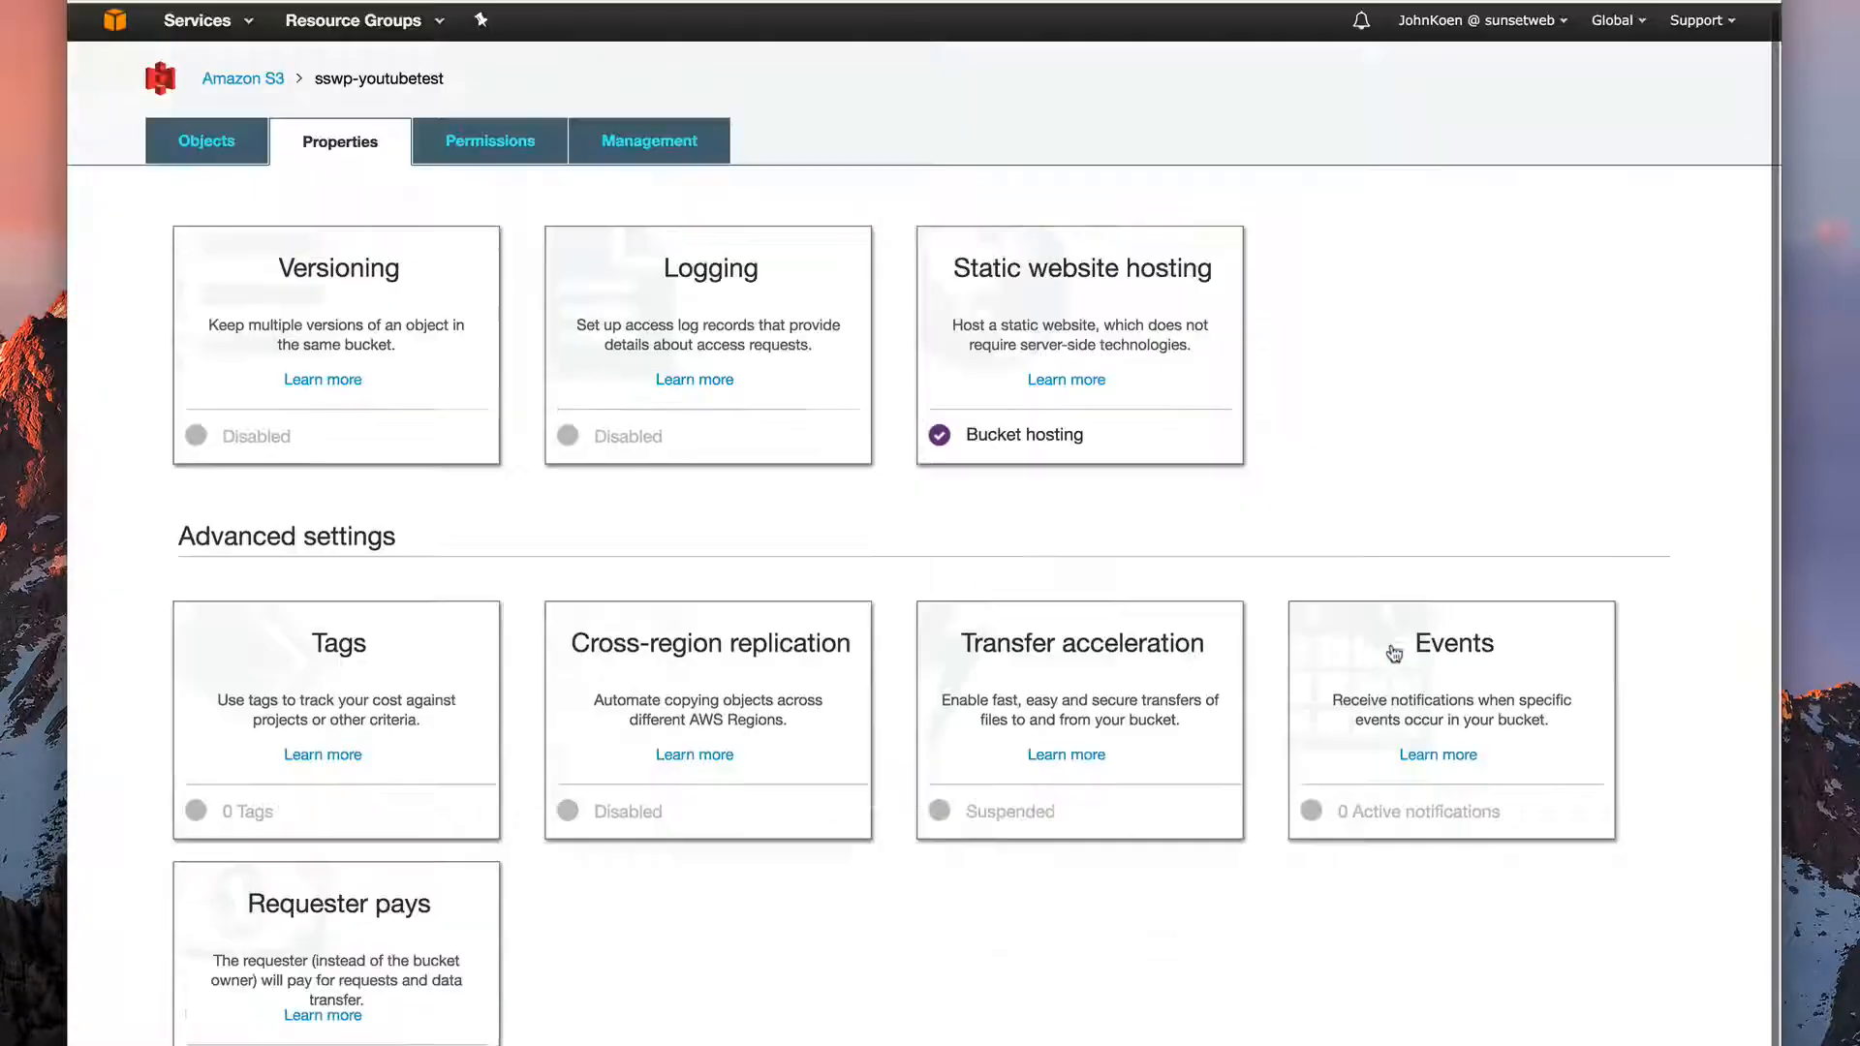
pyautogui.click(204, 144)
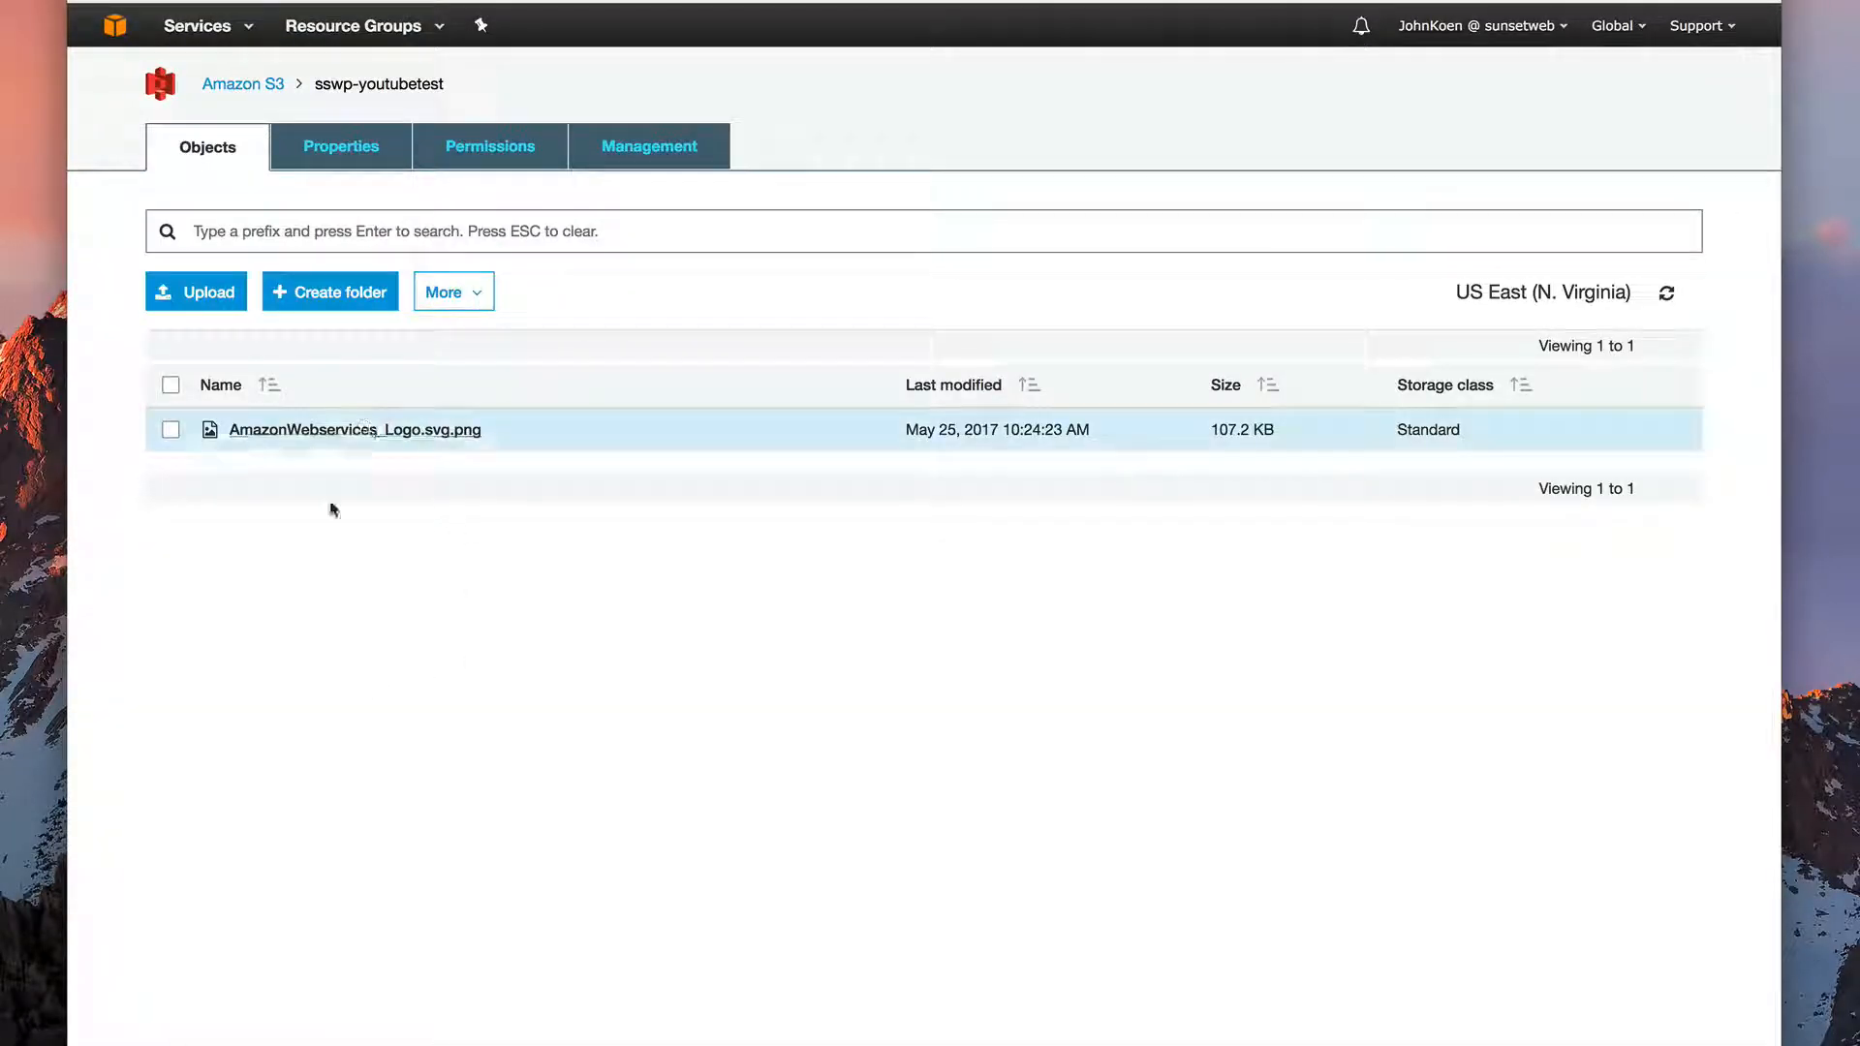